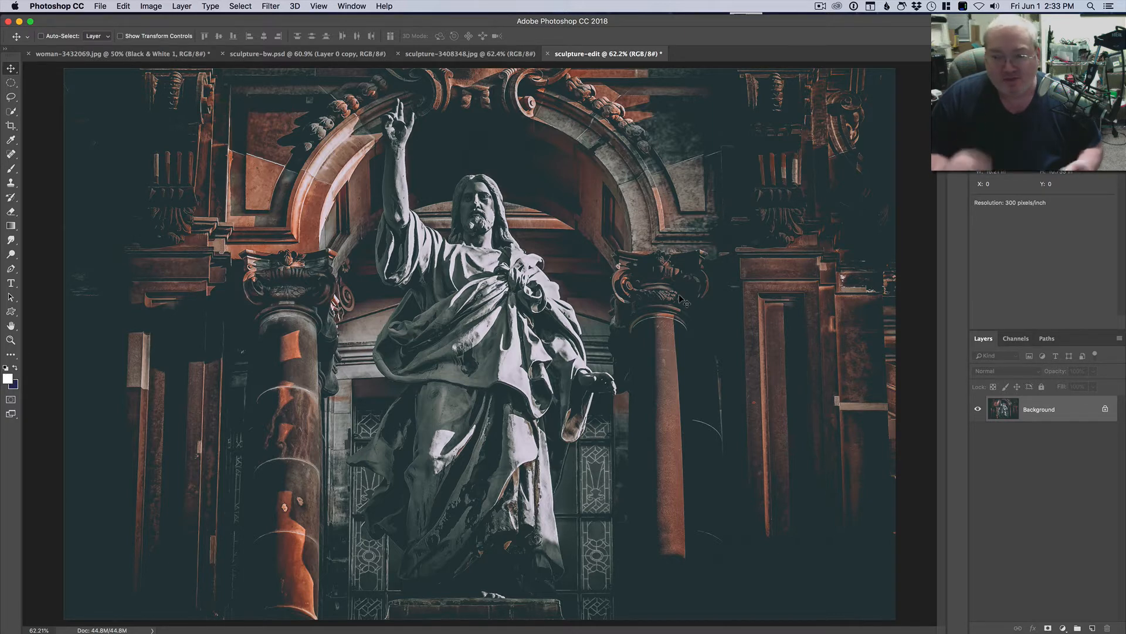
Step: Convert the Background layer to a smart object and start a Camera Raw filter on it with the Black & White treatment
right_click(1034, 410)
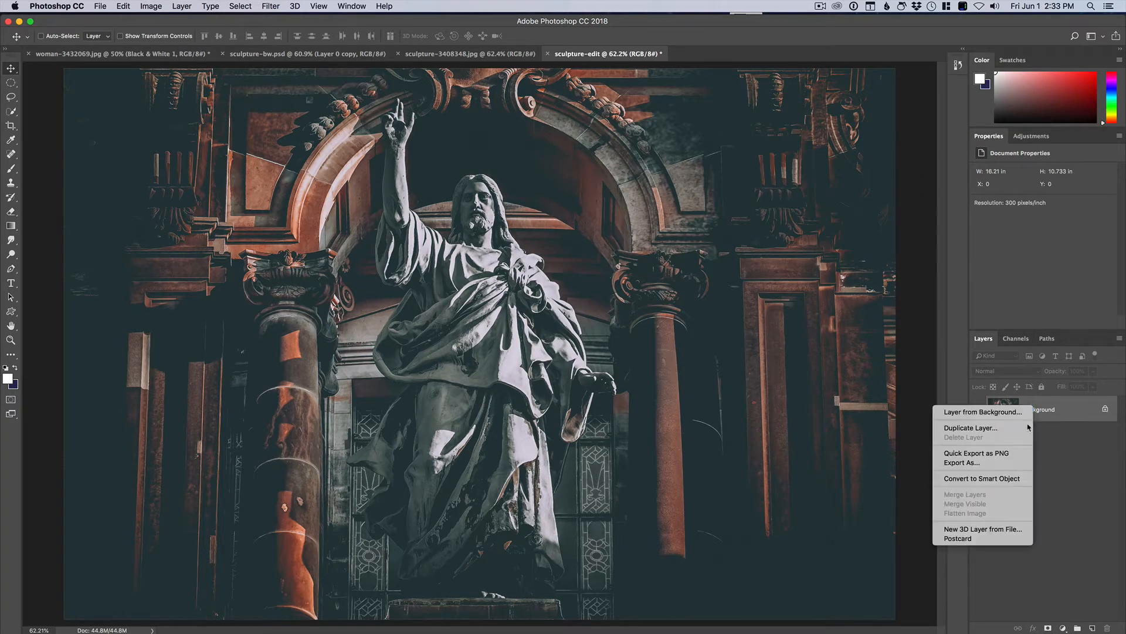
click(1007, 479)
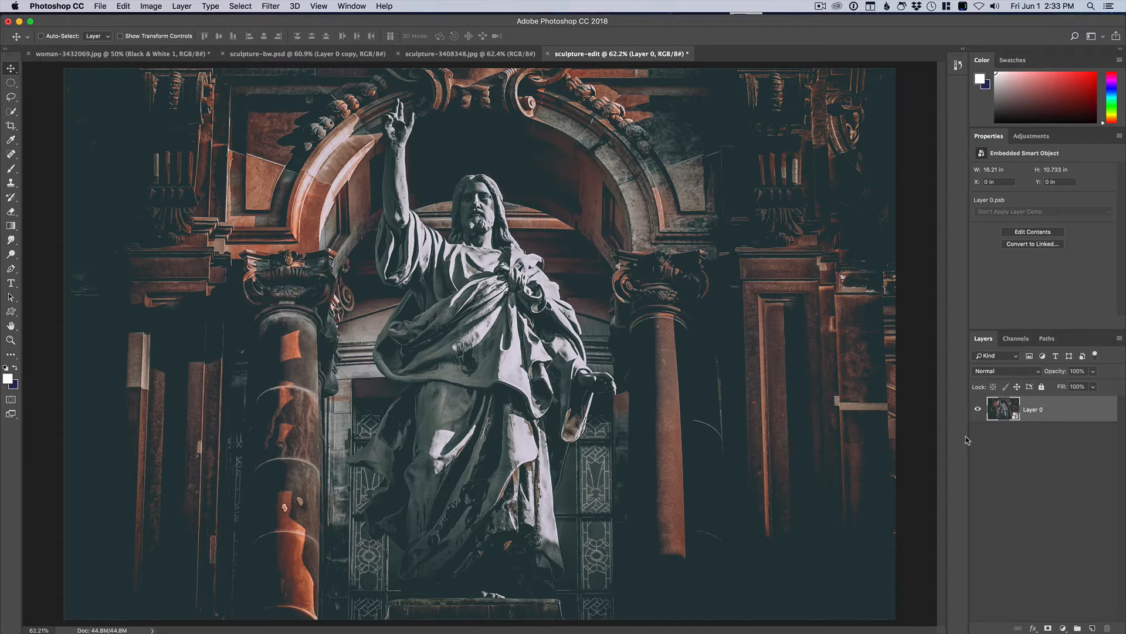
click(267, 7)
key(super+shift+a)
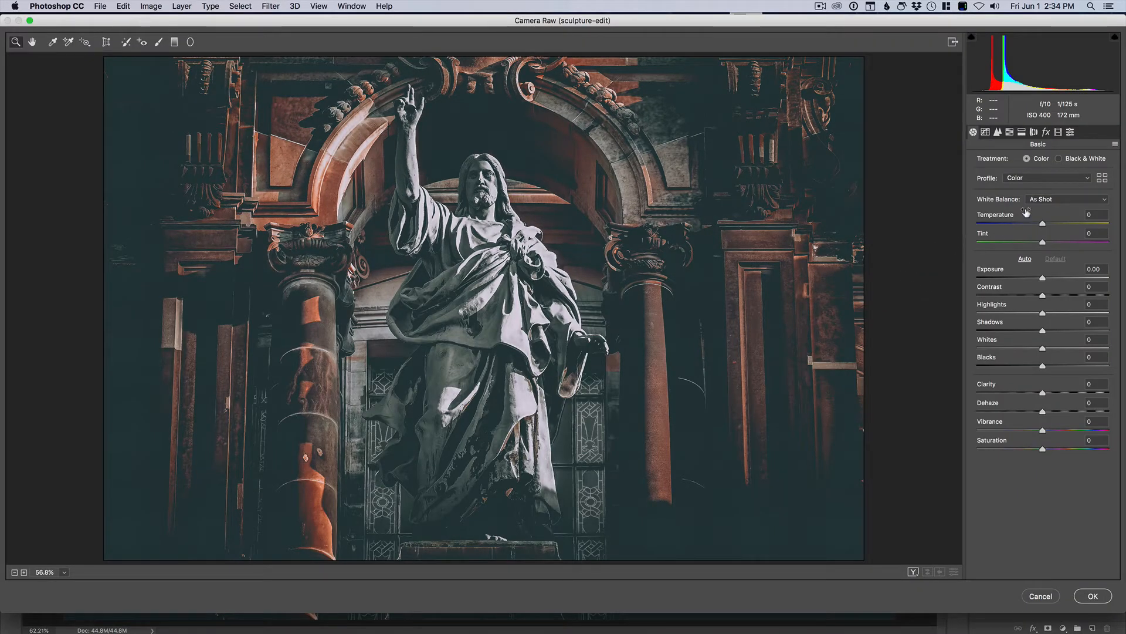
click(1061, 161)
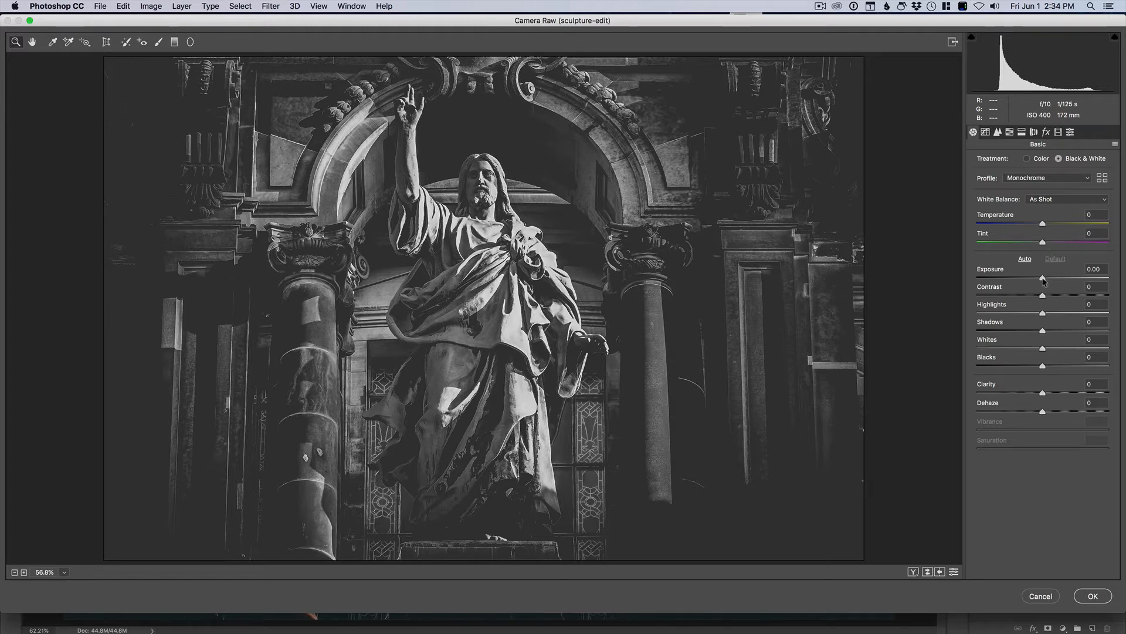
Step: Set Exposure to +0.40 and Contrast to -8 in the Camera Raw basic adjustments
drag(1044, 281, 1047, 281)
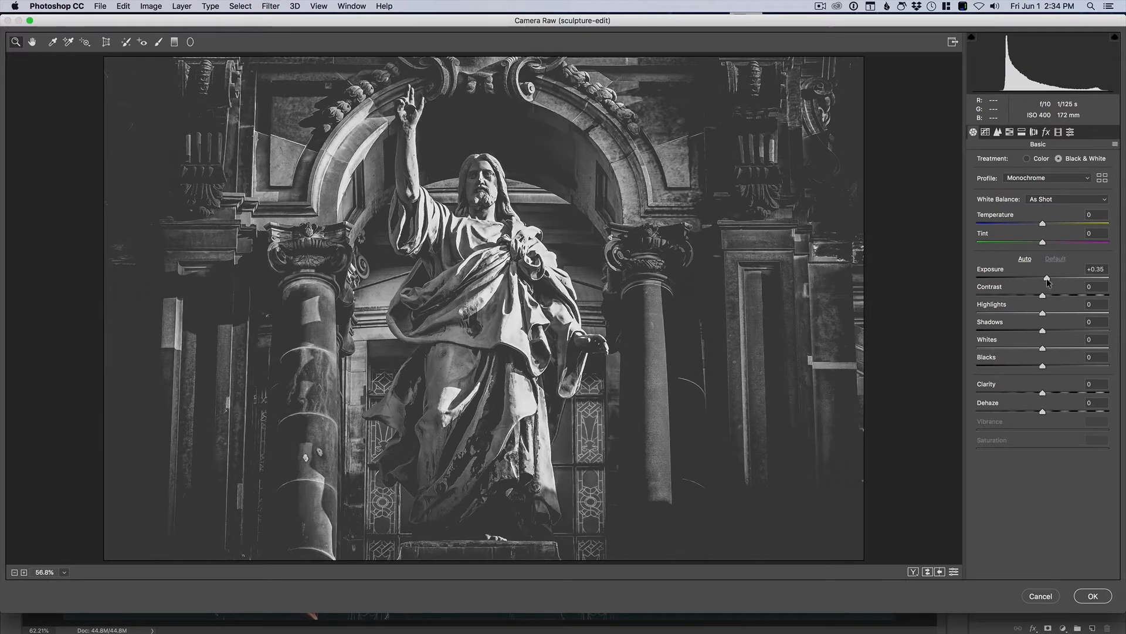
drag(1047, 279, 1047, 279)
click(1048, 279)
drag(1042, 296, 1038, 297)
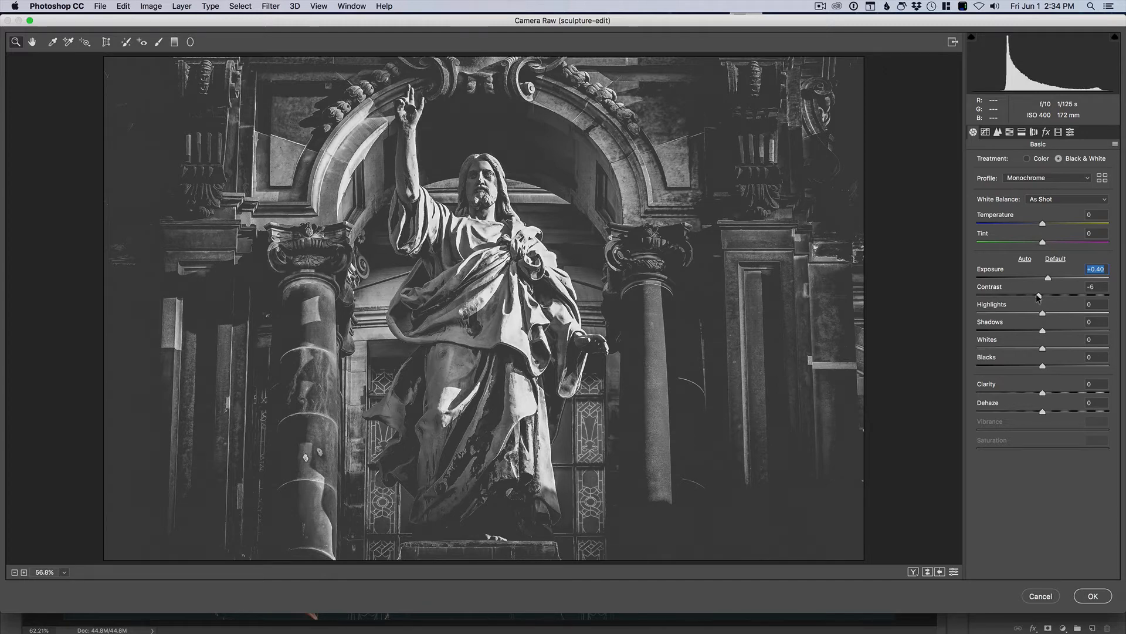
drag(1036, 298, 1037, 297)
Step: Lower Highlights to -33 and Shadows to -64 in the Camera Raw filter
drag(1043, 313, 1018, 315)
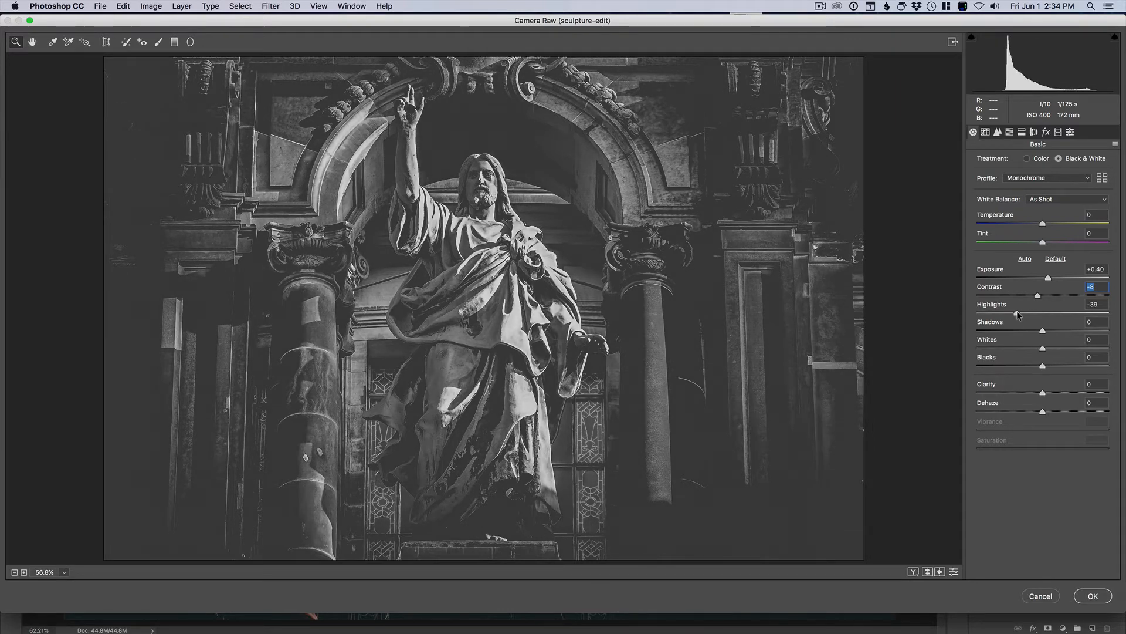
drag(1018, 315, 1023, 315)
click(1021, 313)
drag(1044, 332, 1000, 333)
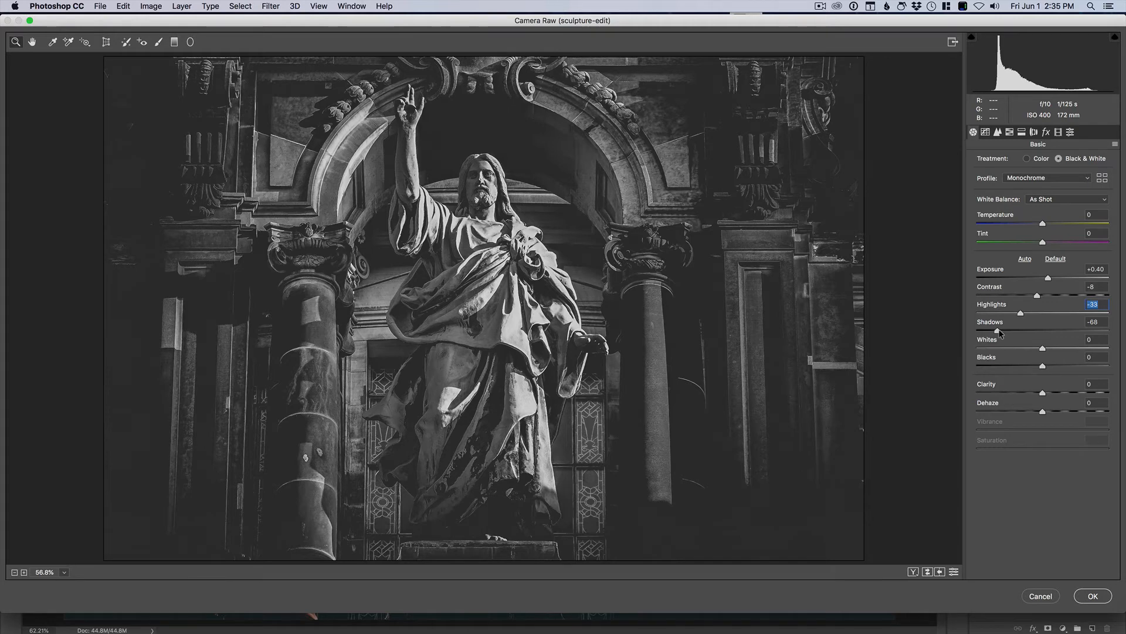
drag(1001, 332, 1004, 333)
key(Tab)
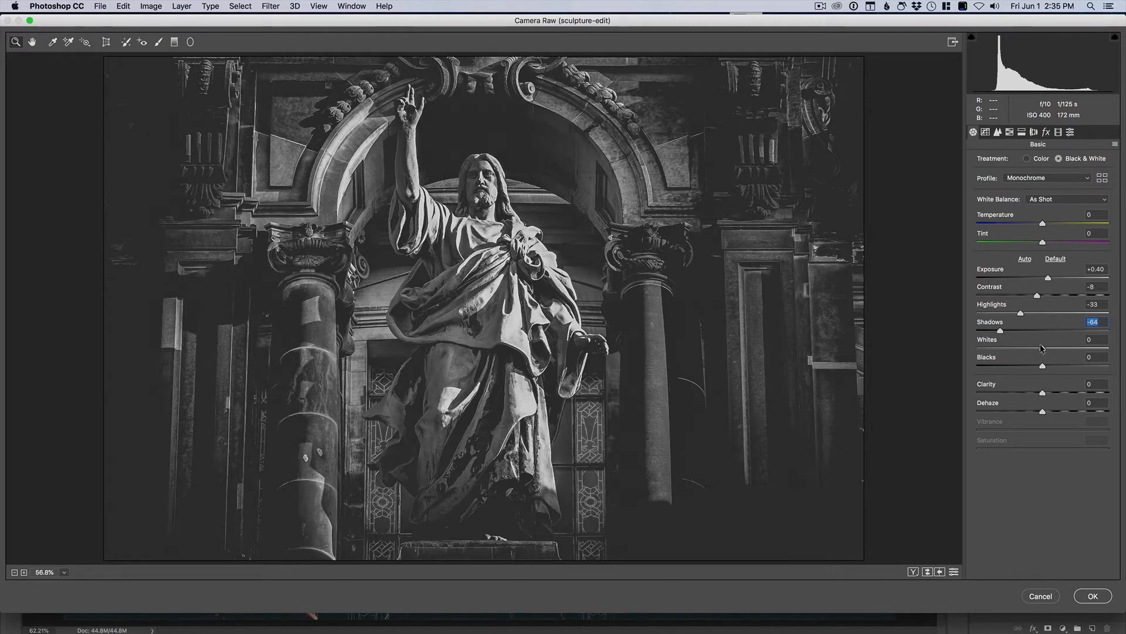
Step: Raise Whites to +43, trying the maximum of +100 along the way to judge the effect
drag(1041, 348, 1047, 348)
drag(1050, 347, 1068, 350)
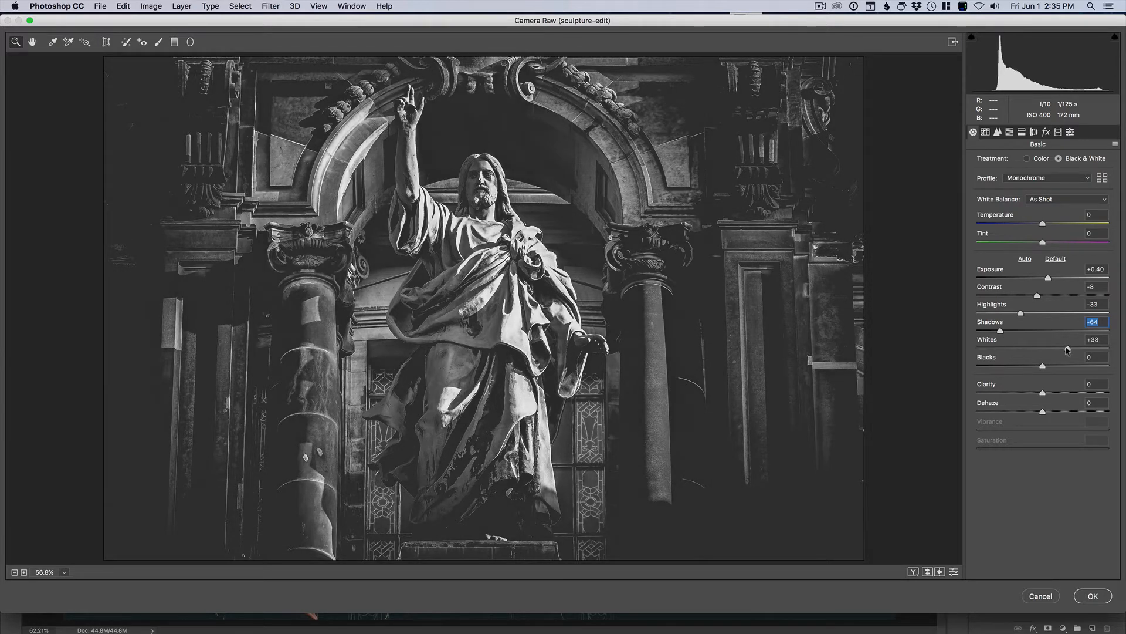
drag(1068, 350, 1108, 349)
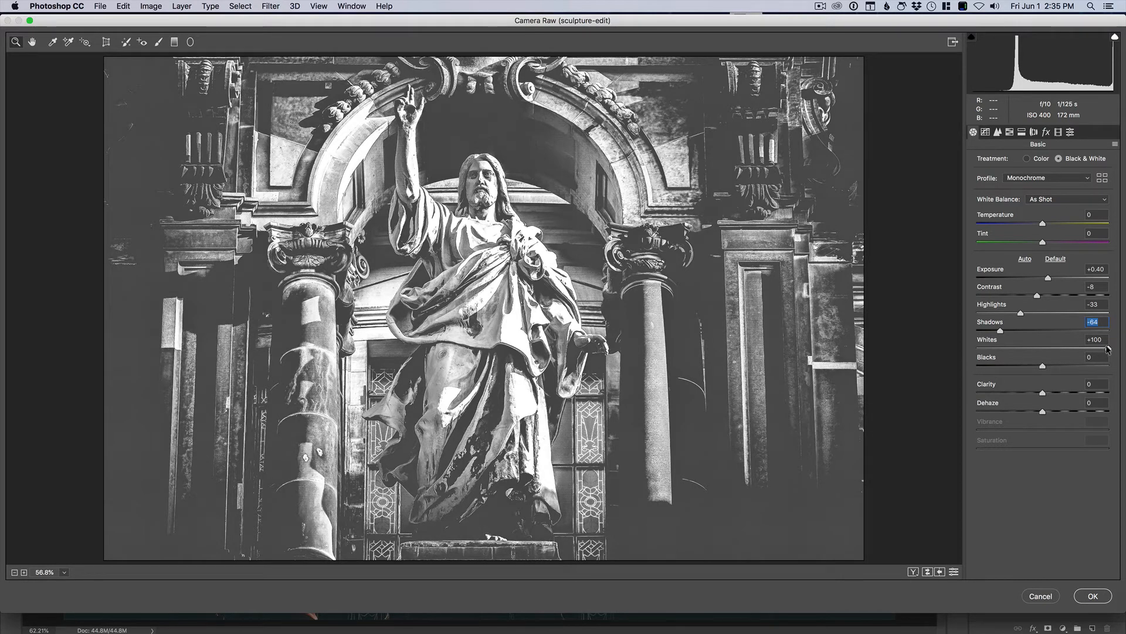
click(1108, 348)
drag(1107, 351, 1072, 351)
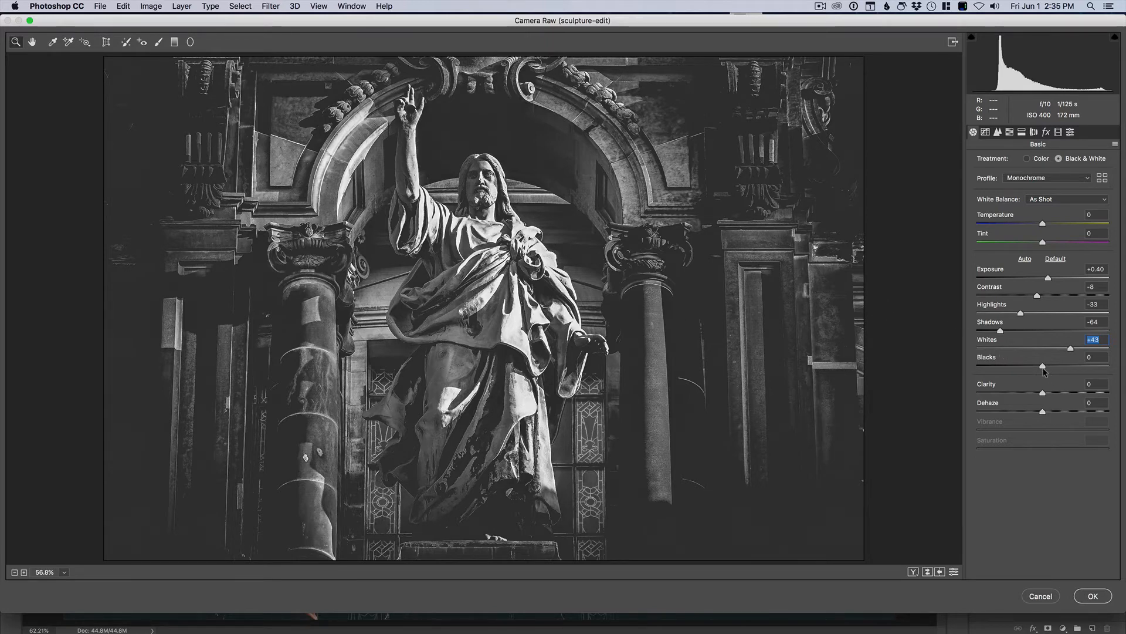
Step: Lower Blacks to about -66 to deepen the dark background around the statue
drag(1040, 368, 1020, 368)
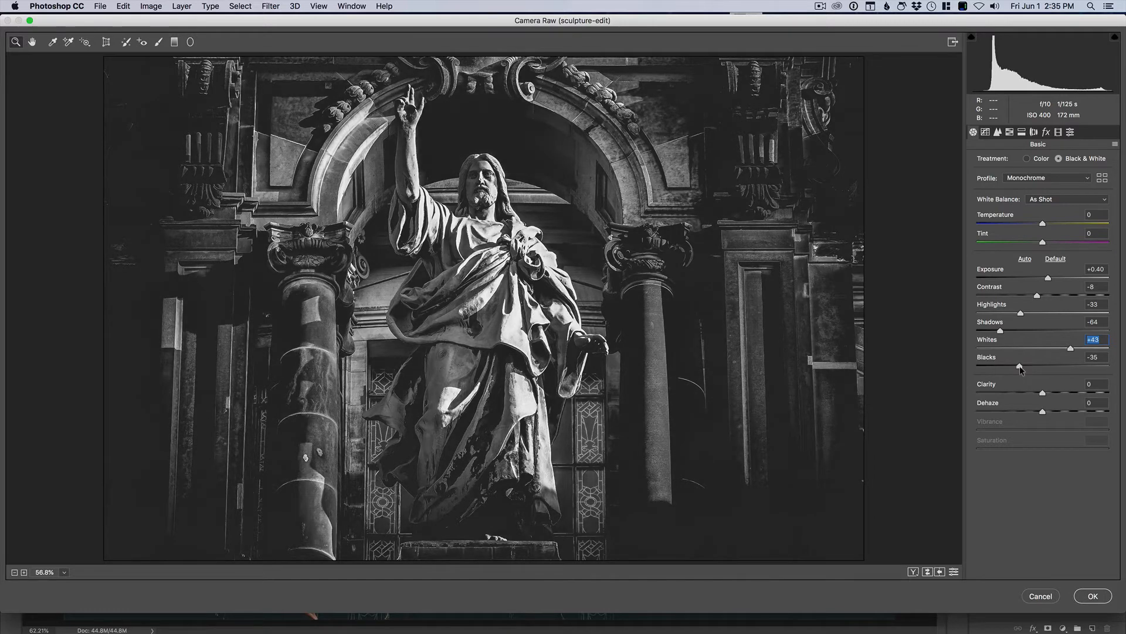
drag(1020, 367, 997, 368)
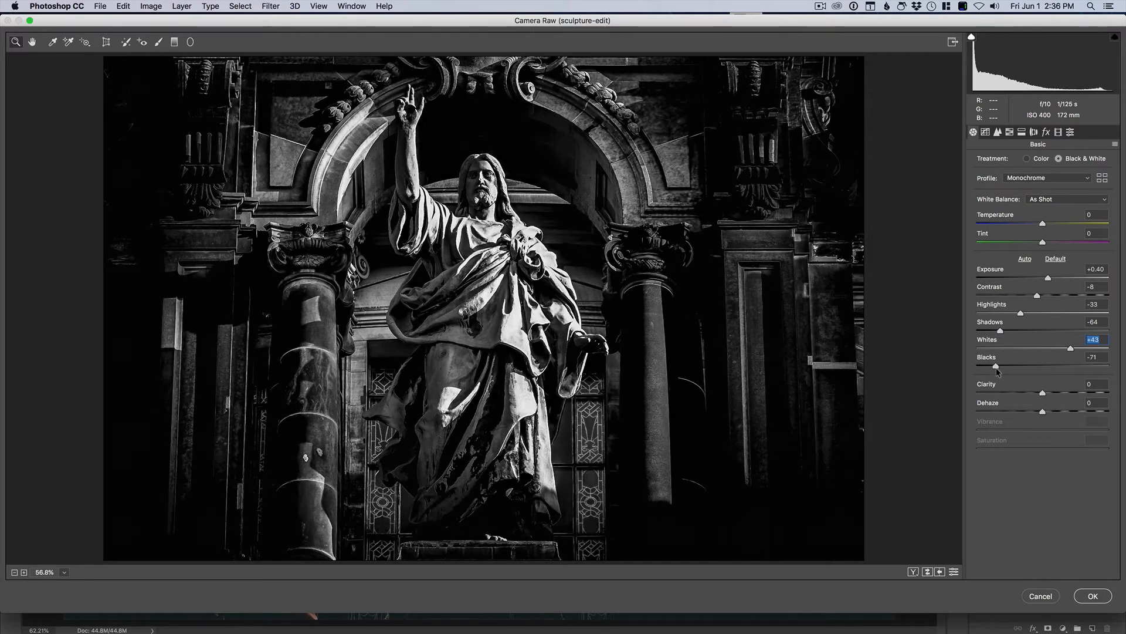
drag(997, 370, 1002, 373)
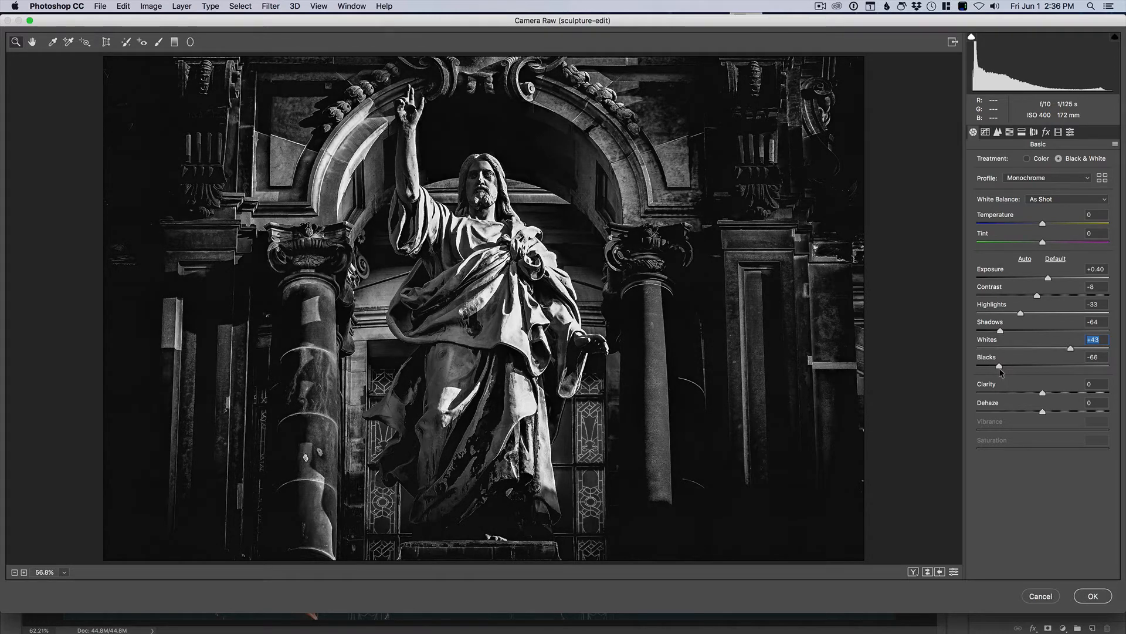
drag(1001, 372, 1003, 373)
drag(1002, 371, 1001, 372)
click(1000, 371)
Step: Apply the Camera Raw filter and compare the image with its smart filters hidden and shown again
click(1096, 598)
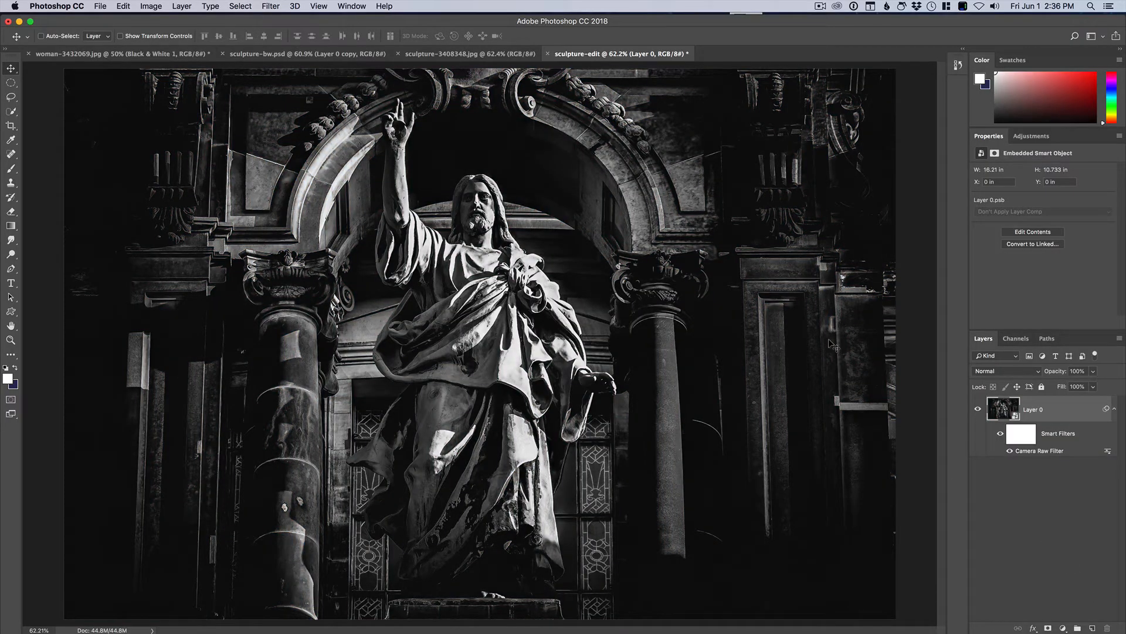
click(1001, 434)
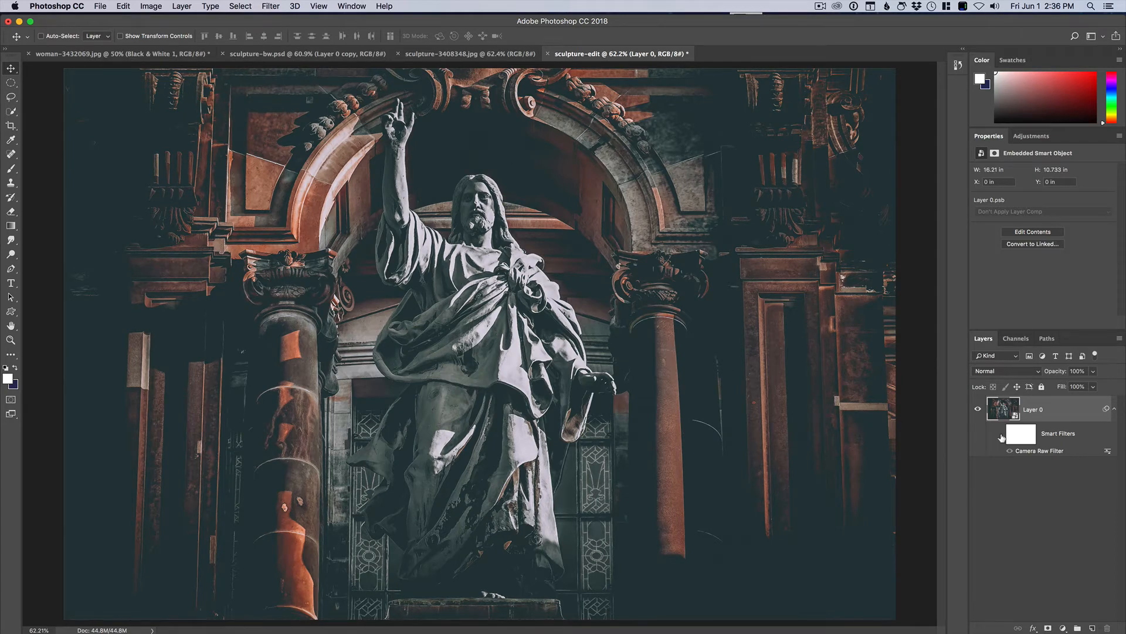
click(1000, 434)
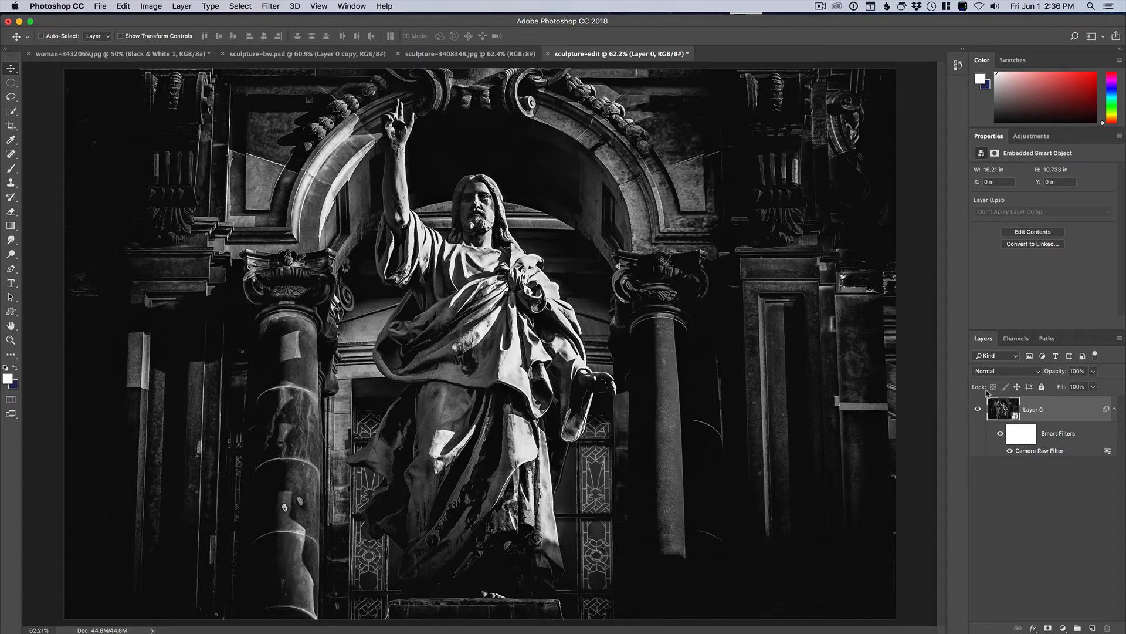
Step: Add a Curves adjustment layer and shape a gentle S-curve that lifts the highlights slightly and darkens the shadows
click(1063, 627)
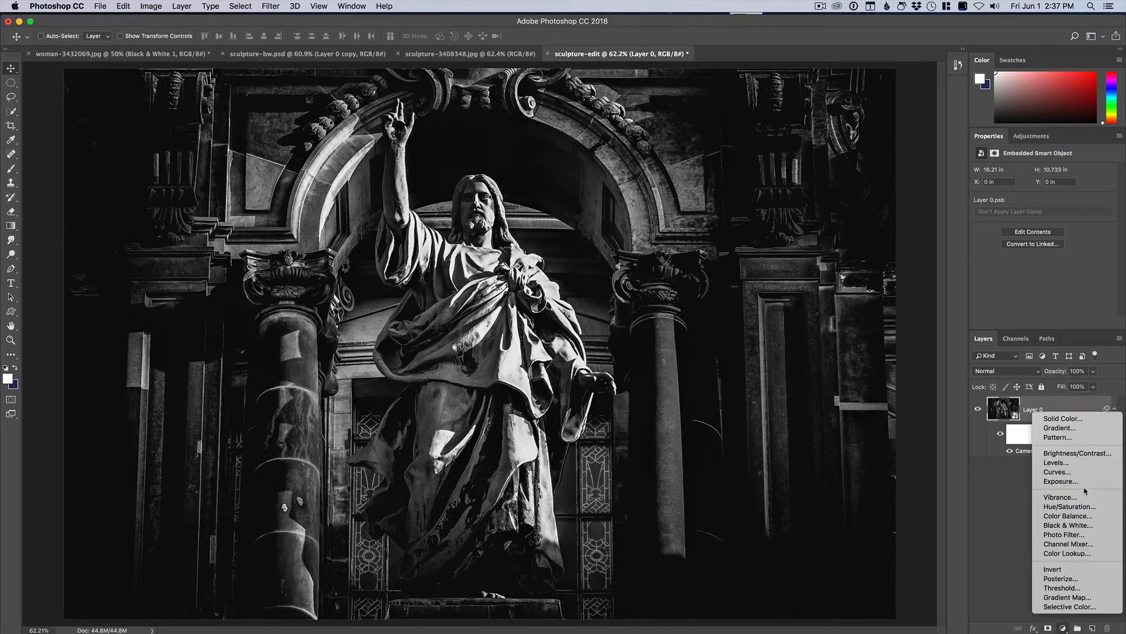
click(1067, 472)
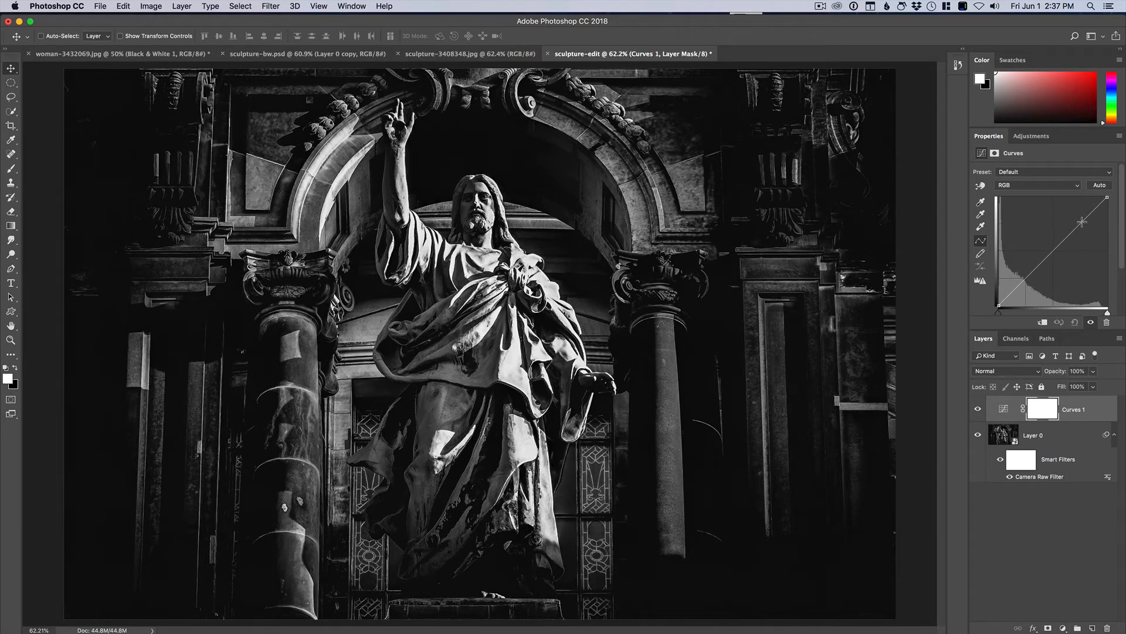
drag(1080, 223, 1072, 223)
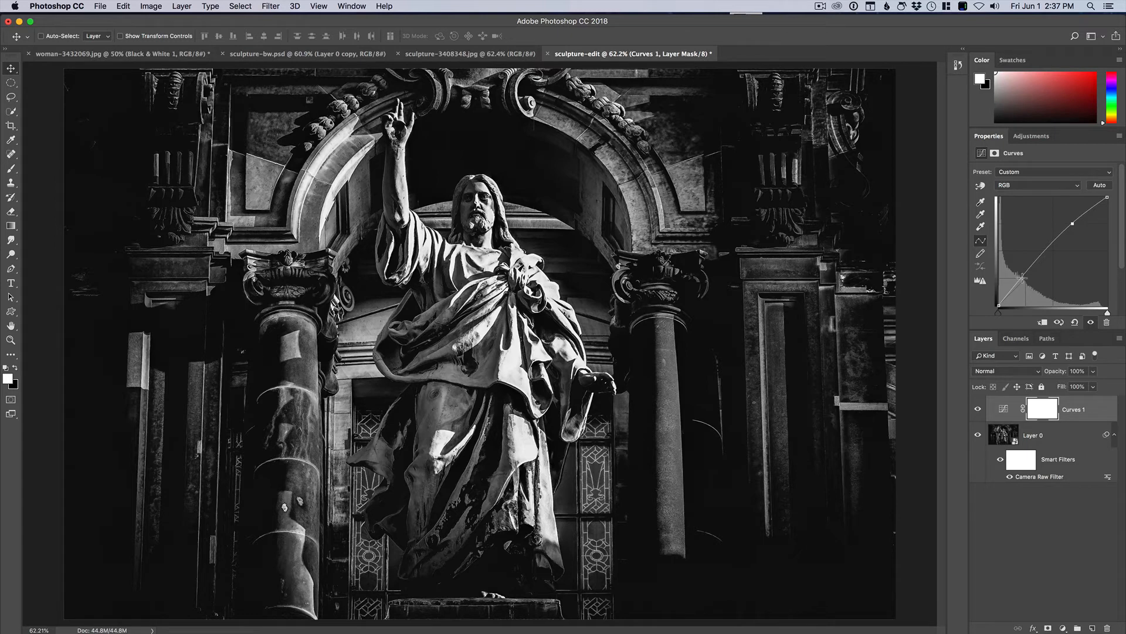
drag(1022, 277, 1024, 283)
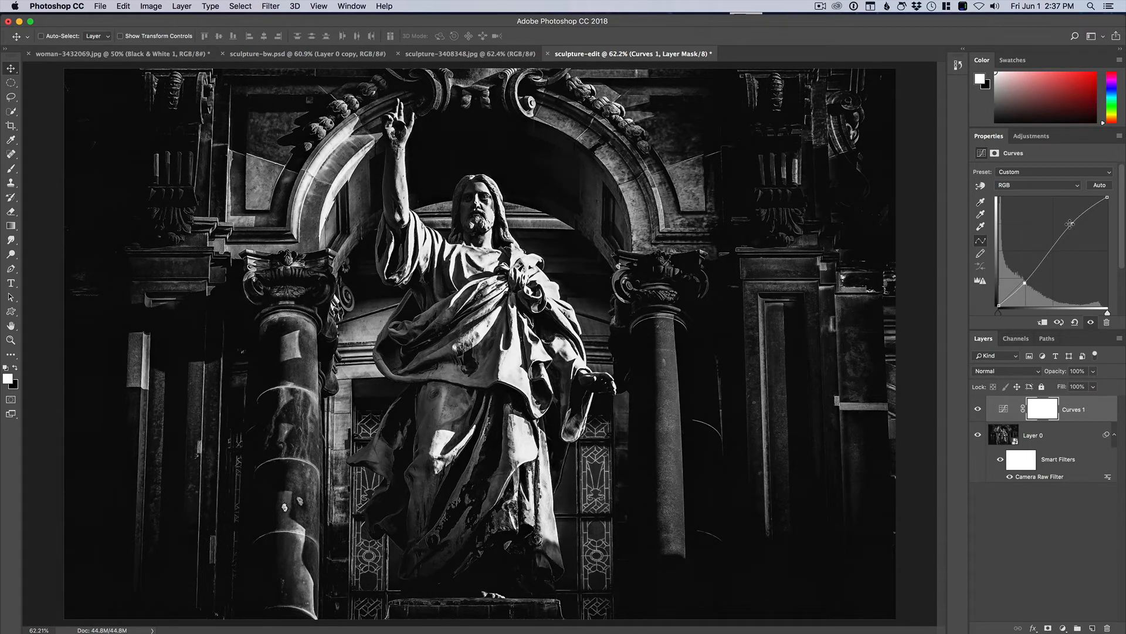
drag(1073, 223, 1075, 225)
drag(1025, 283, 1025, 276)
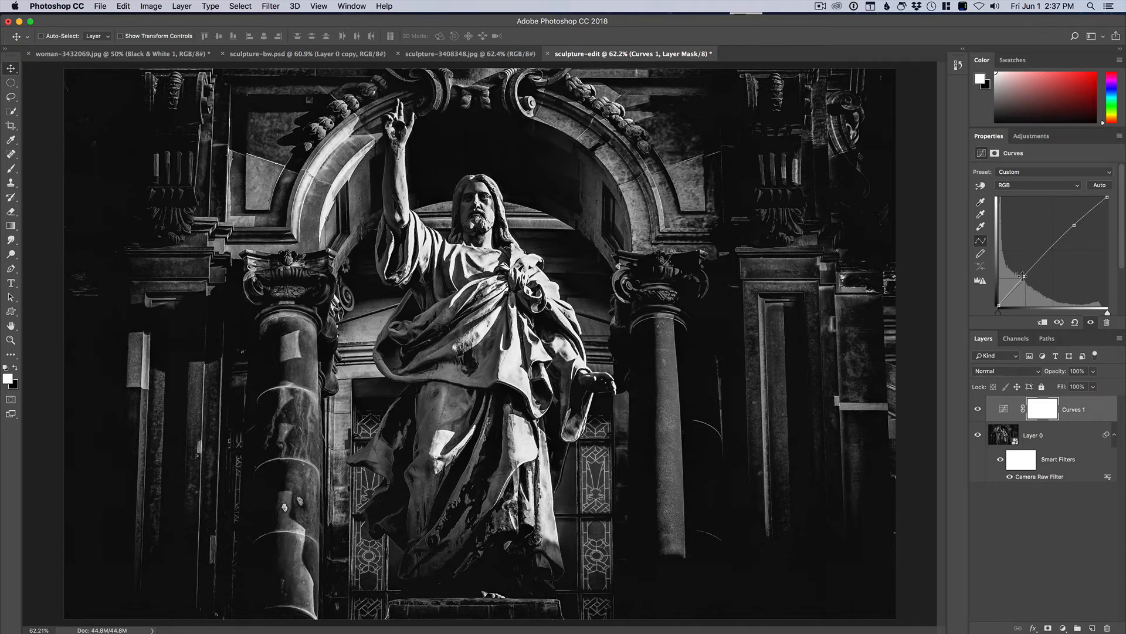
drag(1025, 277, 1024, 284)
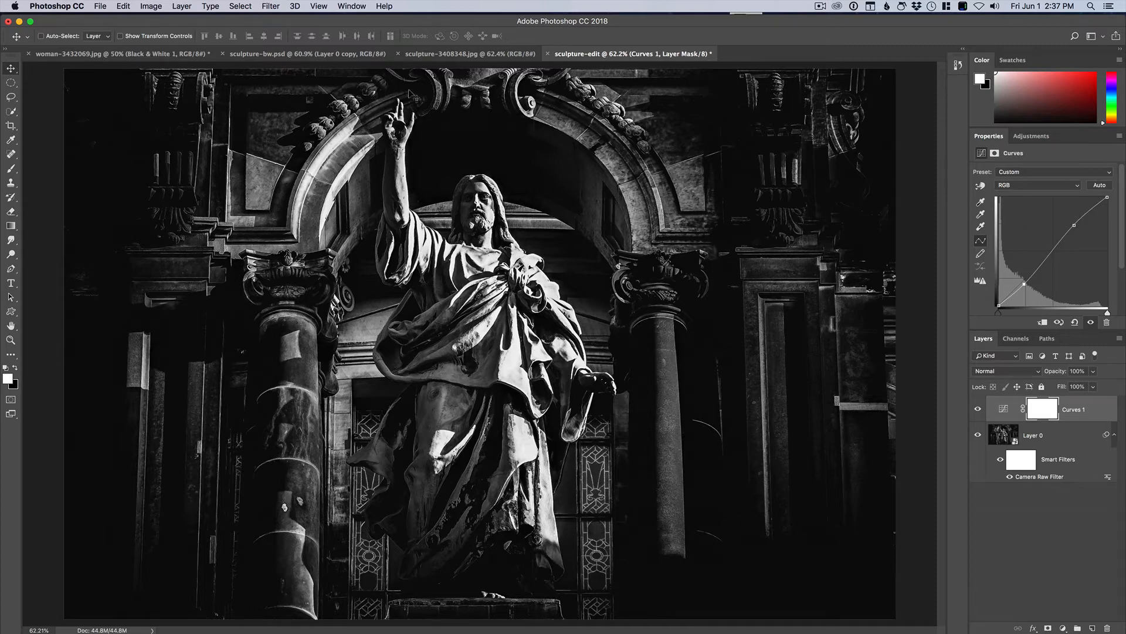
Step: Add a second Curves adjustment layer that brightens the midtones and invert its layer mask to black
click(1063, 628)
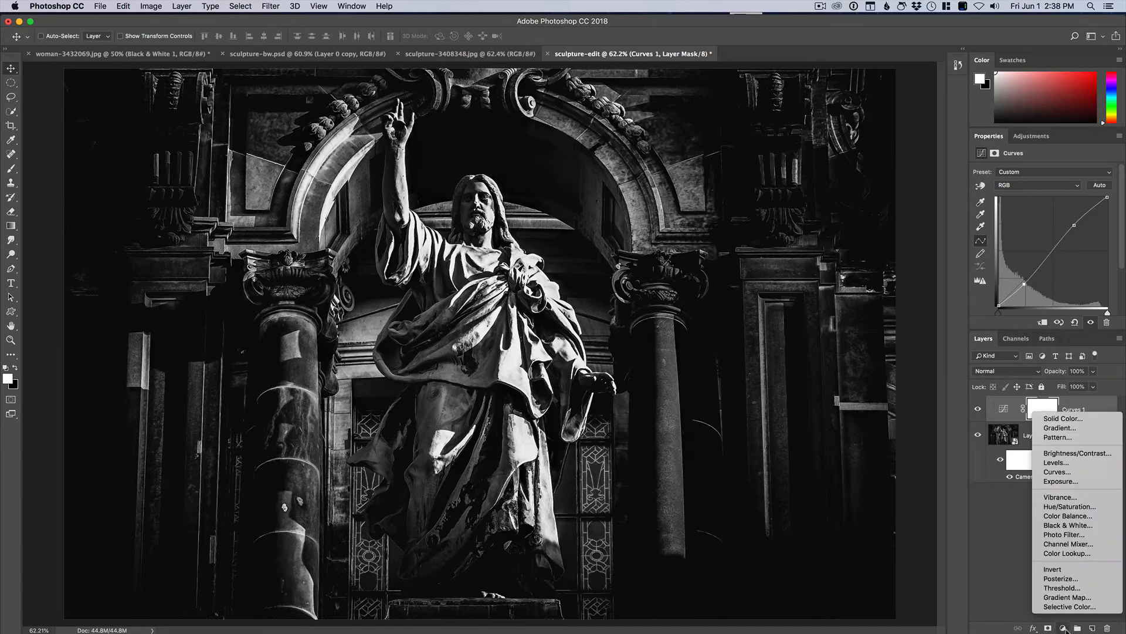
click(1065, 474)
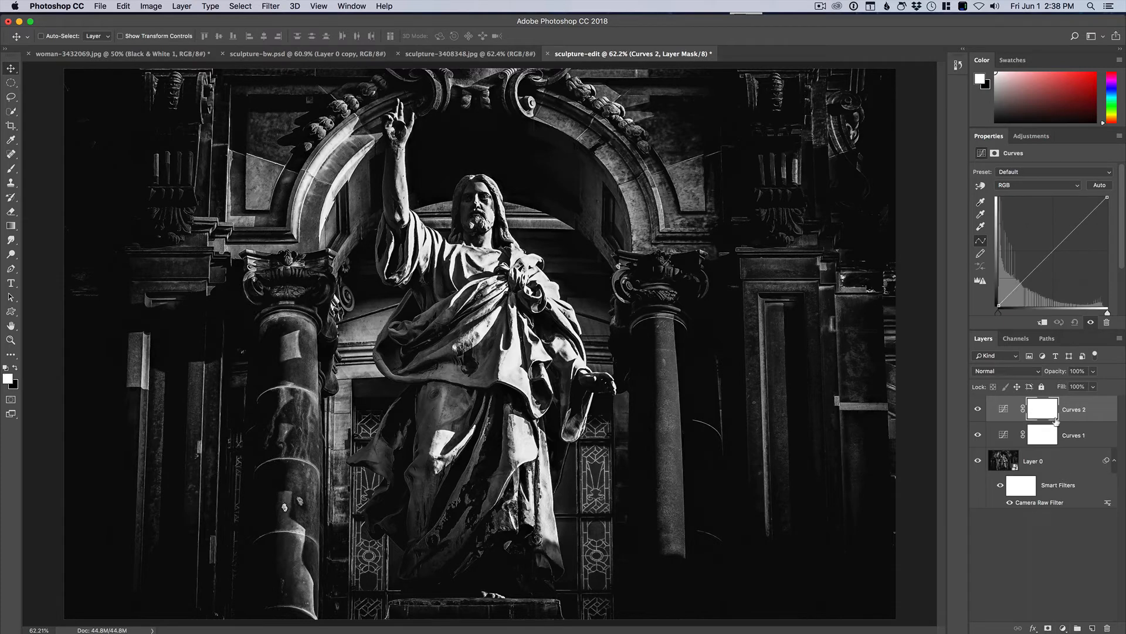
click(1052, 251)
drag(1052, 250, 1044, 240)
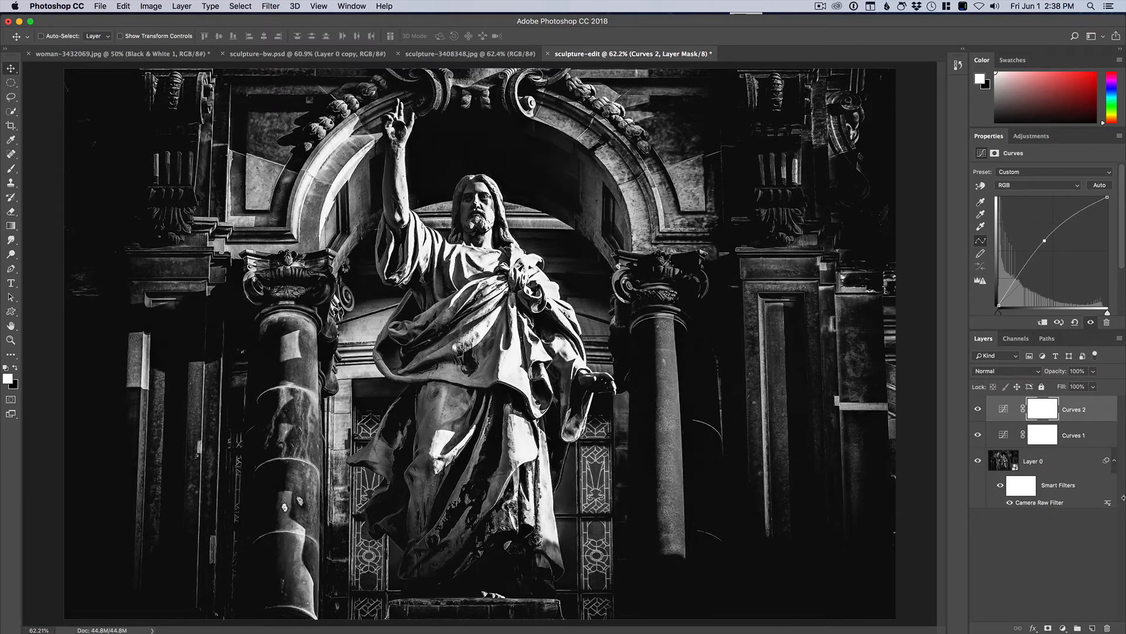
click(1048, 407)
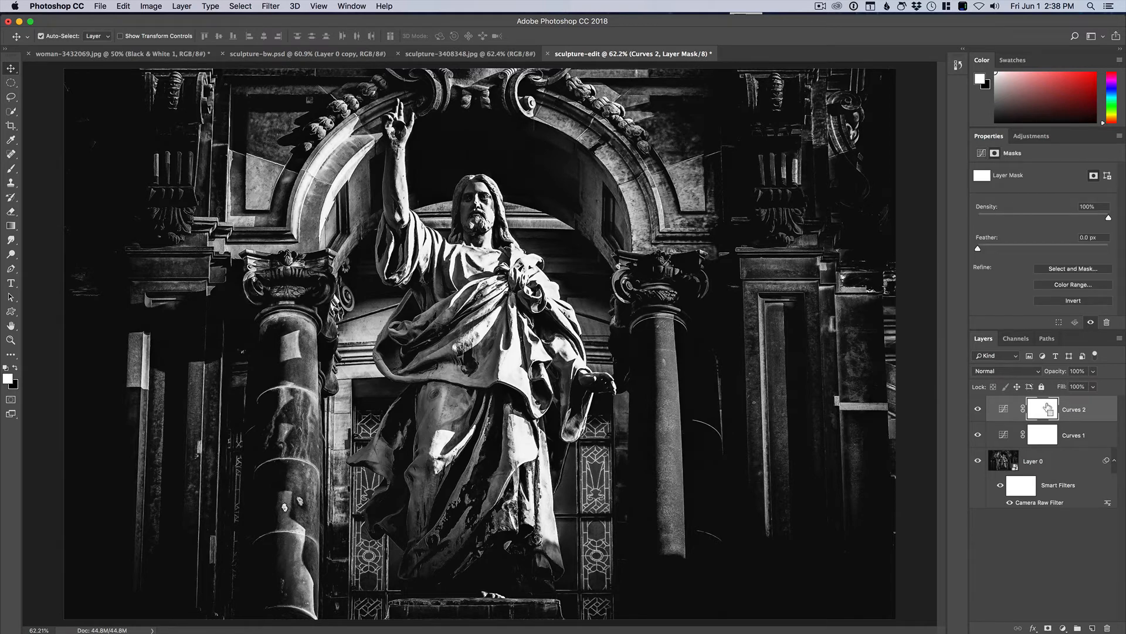
key(super+i)
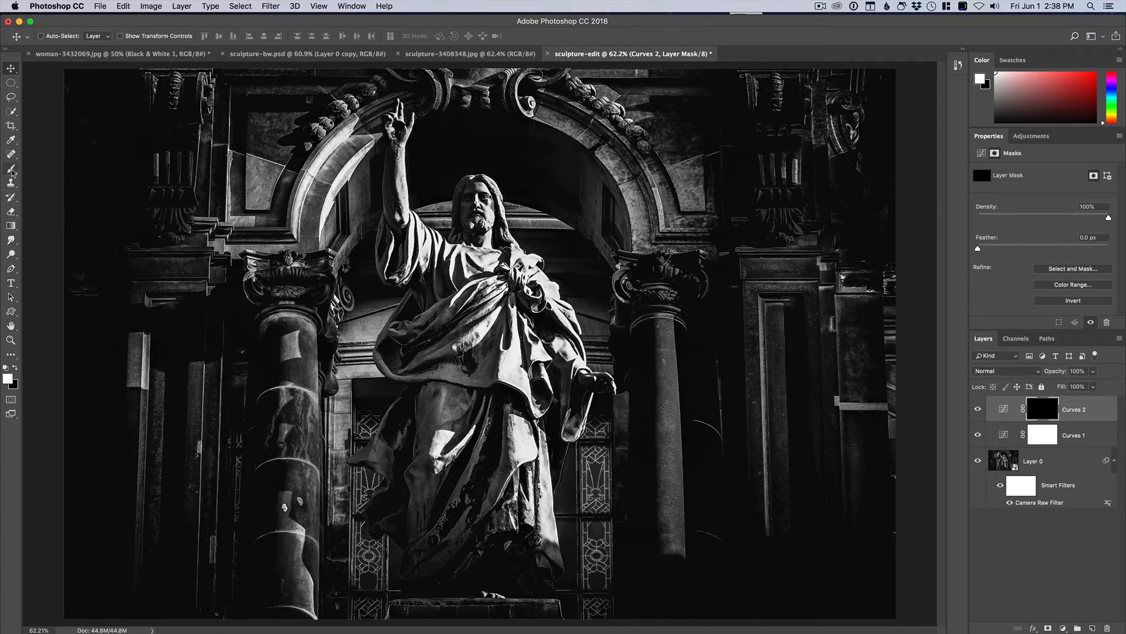
Step: Set up a soft round Brush at 200 px with 0% hardness and 14% flow for painting the mask
click(10, 168)
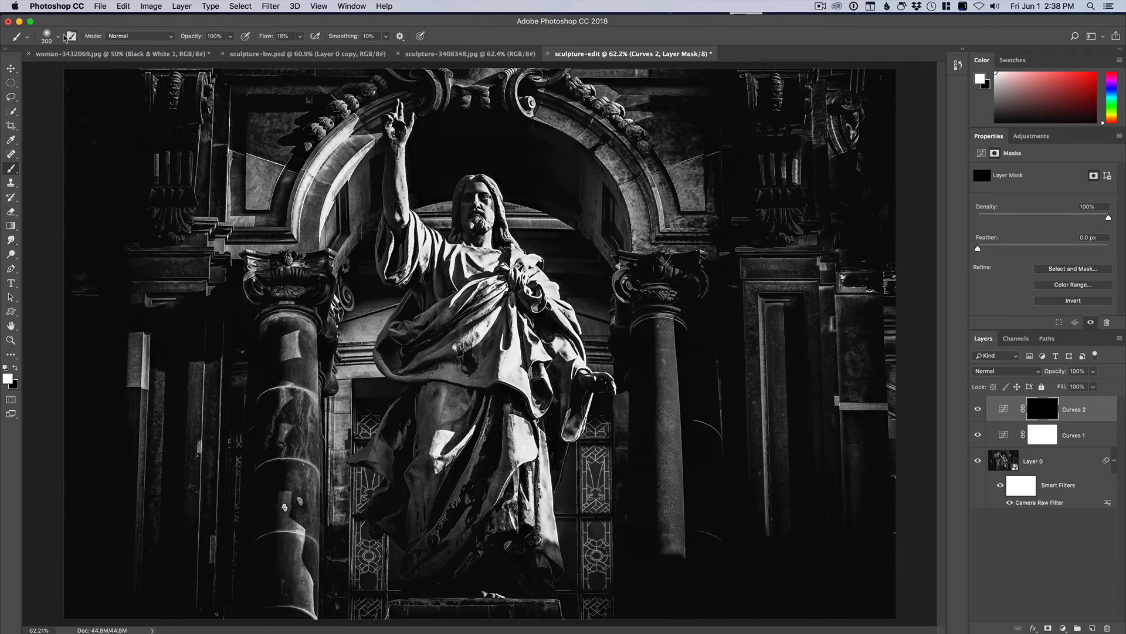
click(58, 36)
drag(64, 95, 57, 95)
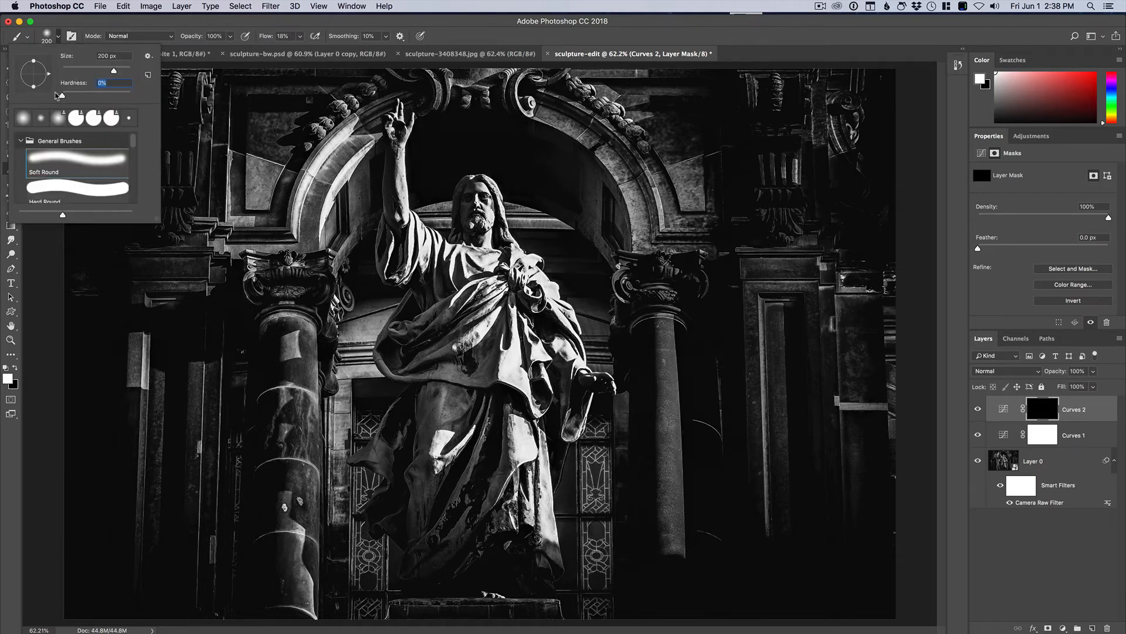
click(528, 33)
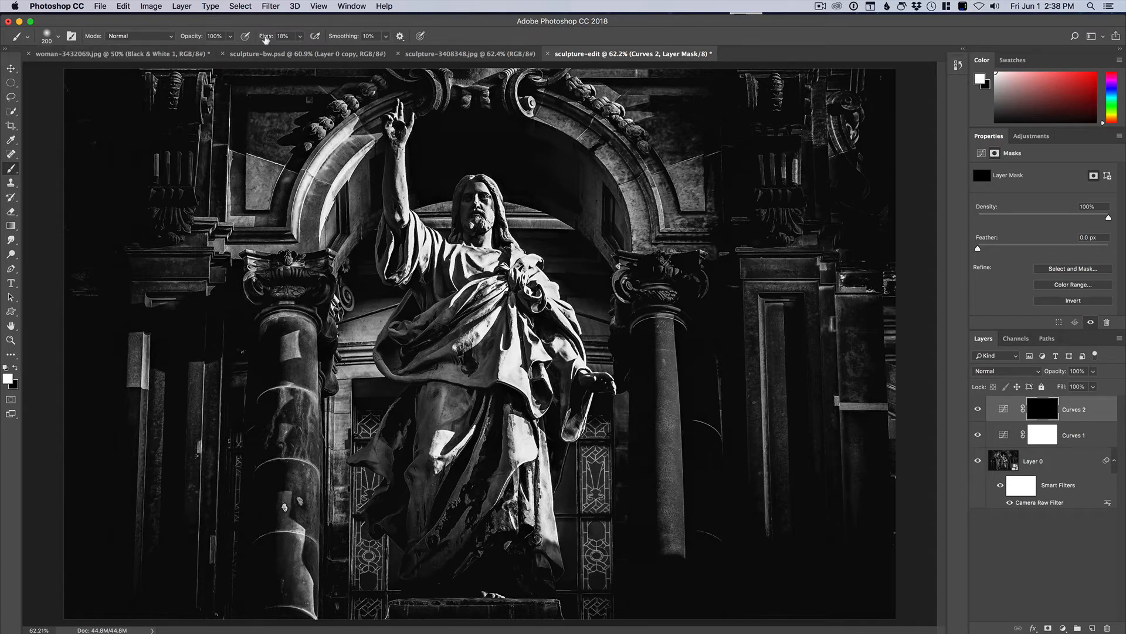
drag(264, 38, 264, 38)
Step: Paint white on the Curves 2 mask over both sides of the arch and the column on the statue's left to brighten them
mouse_move(610, 176)
mouse_down()
mouse_move(622, 235)
mouse_move(615, 201)
mouse_move(660, 225)
mouse_move(661, 180)
mouse_move(584, 109)
mouse_up()
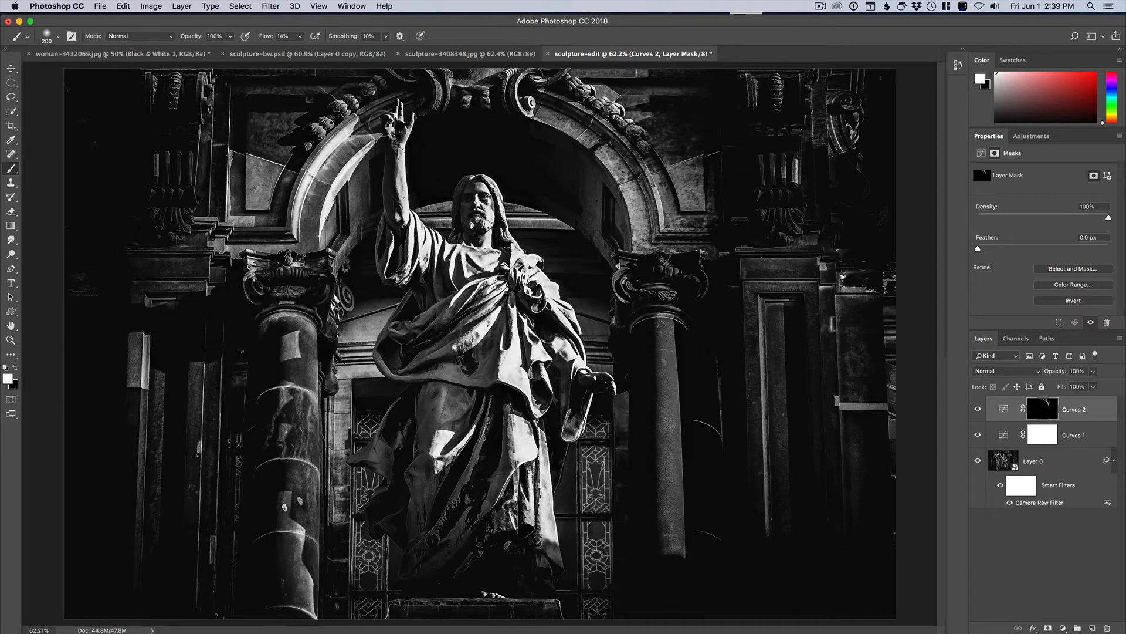
mouse_move(378, 170)
mouse_down()
mouse_move(378, 144)
mouse_move(323, 232)
mouse_up()
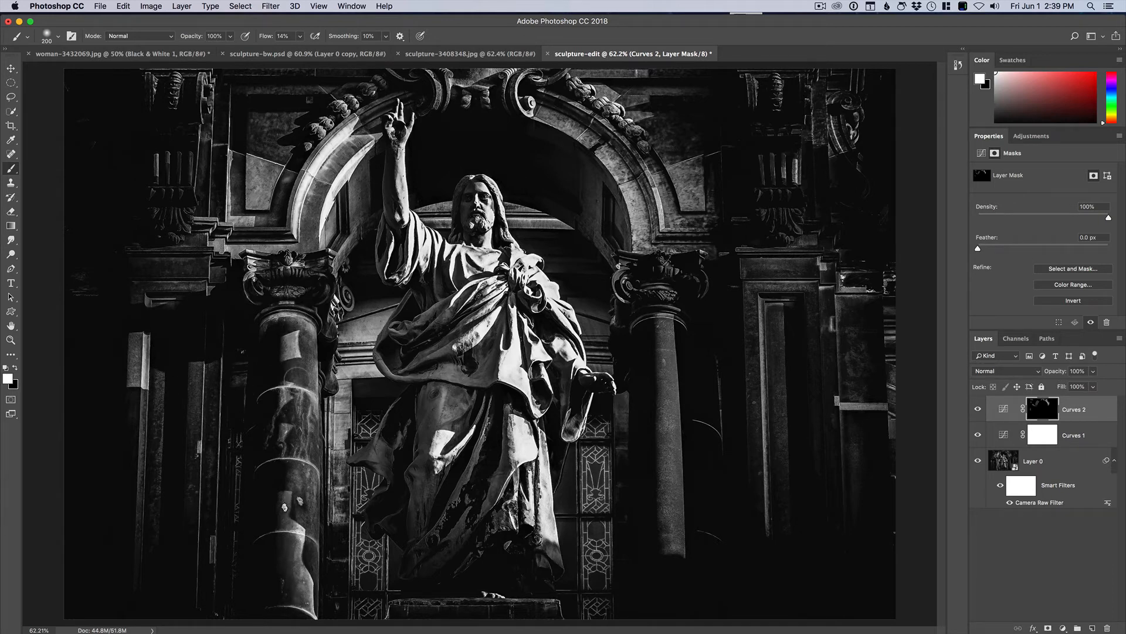
drag(279, 422, 284, 534)
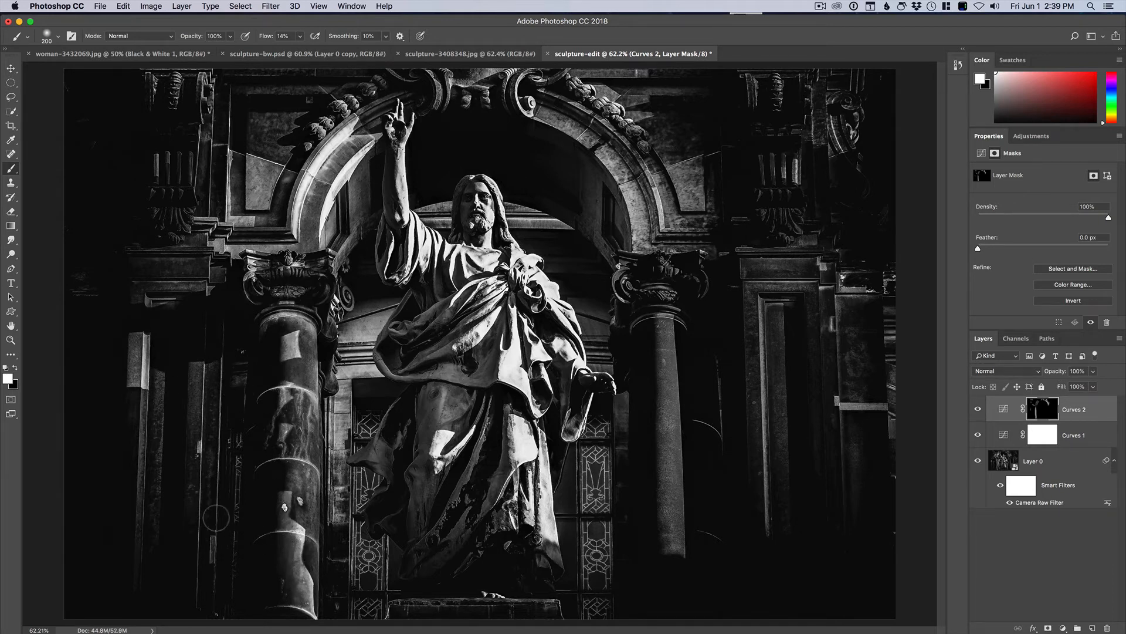
mouse_move(217, 517)
mouse_down()
mouse_move(201, 358)
mouse_move(197, 523)
mouse_up()
Step: Continue painting the Curves 2 mask white over the wall and windows behind the statue and the ornament and stonework at the far right
drag(366, 334, 371, 302)
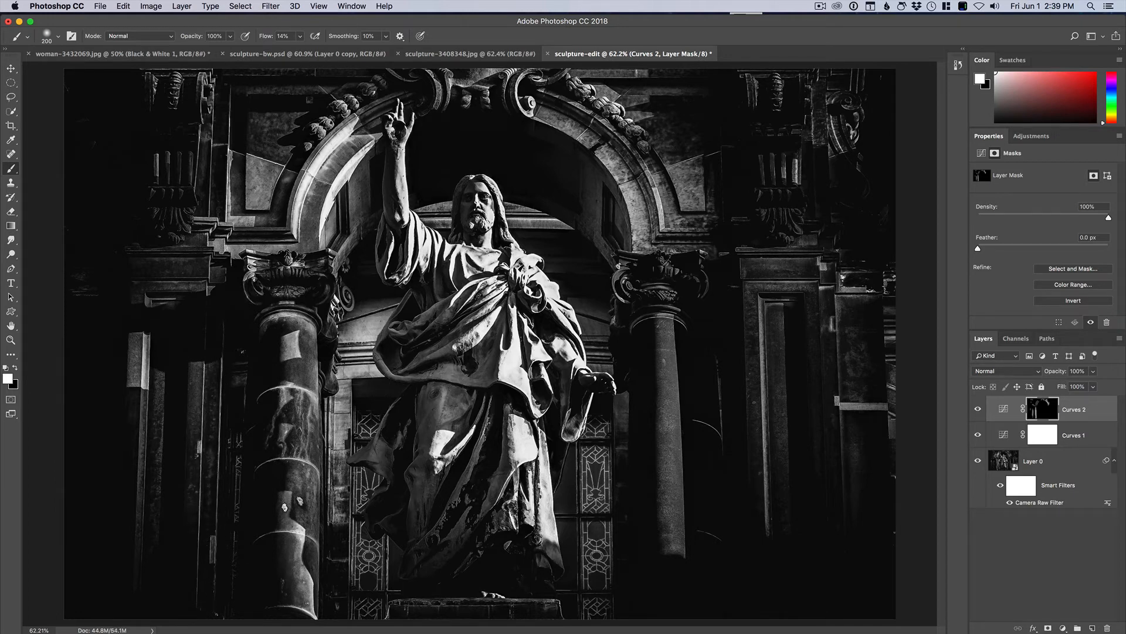
mouse_move(349, 375)
mouse_down()
mouse_move(337, 420)
mouse_move(345, 454)
mouse_up()
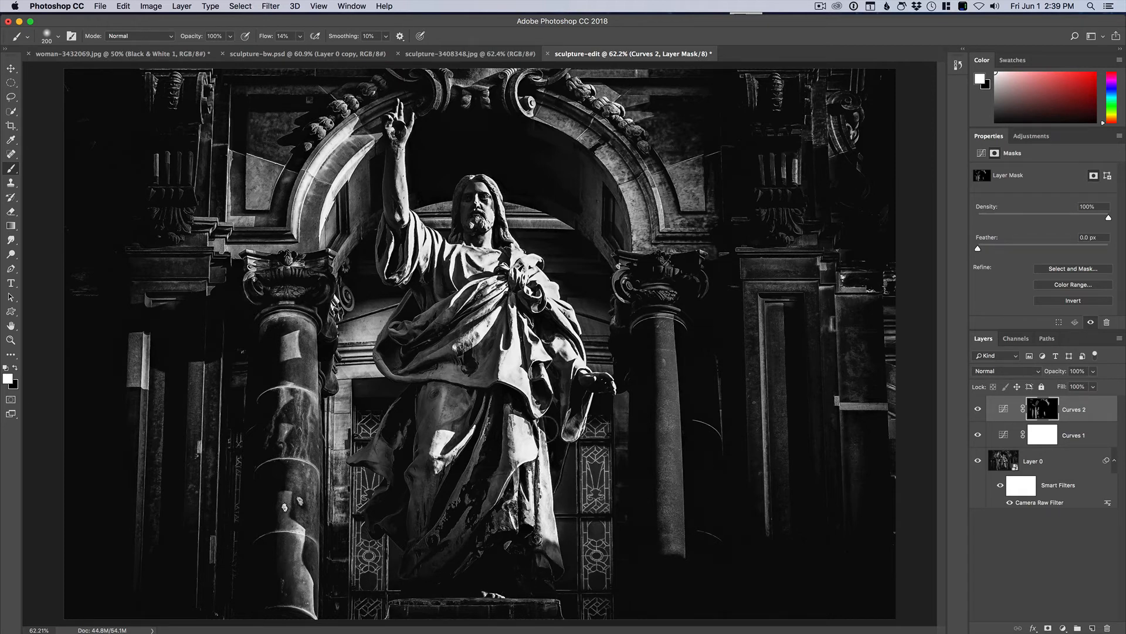
mouse_move(570, 415)
mouse_down()
mouse_move(586, 403)
mouse_move(578, 422)
mouse_move(602, 616)
mouse_move(596, 590)
mouse_up()
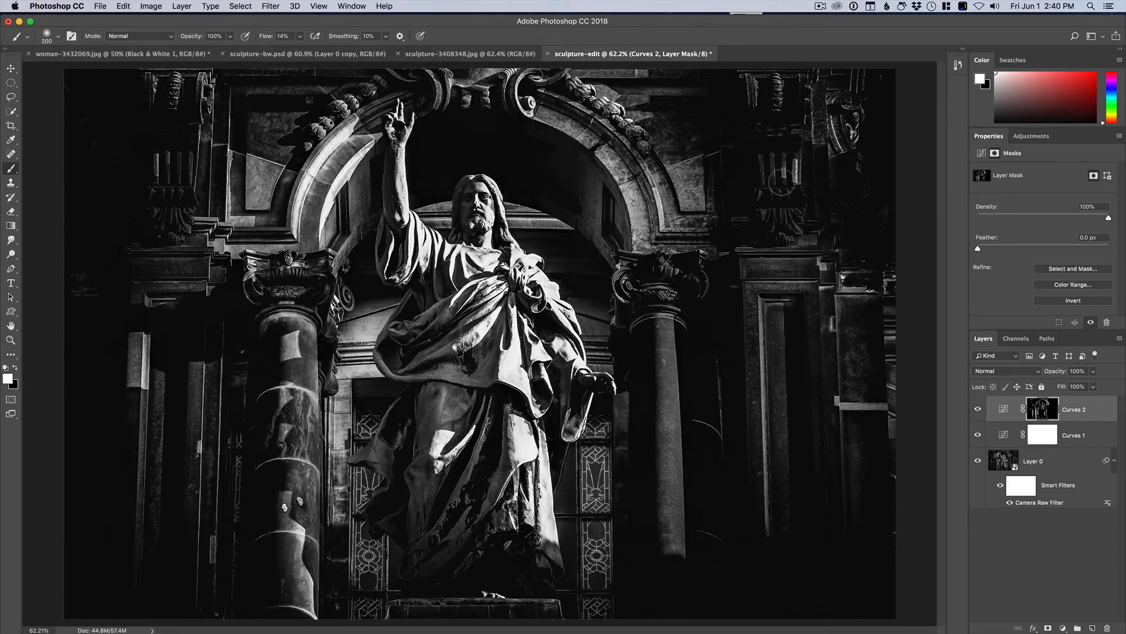
mouse_move(759, 122)
mouse_down()
mouse_move(769, 88)
mouse_move(778, 110)
mouse_move(831, 120)
mouse_move(830, 97)
mouse_move(836, 139)
mouse_up()
drag(896, 436, 864, 450)
Step: Compare the image with the Curves 2 layer hidden and shown to judge the selective brightening
click(977, 410)
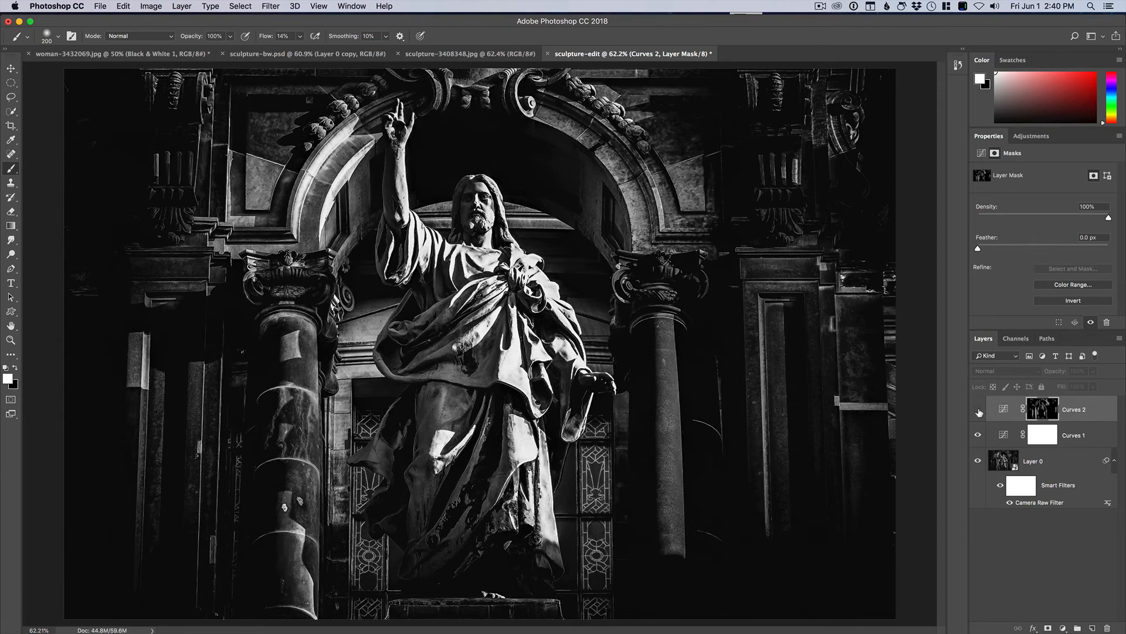
click(977, 410)
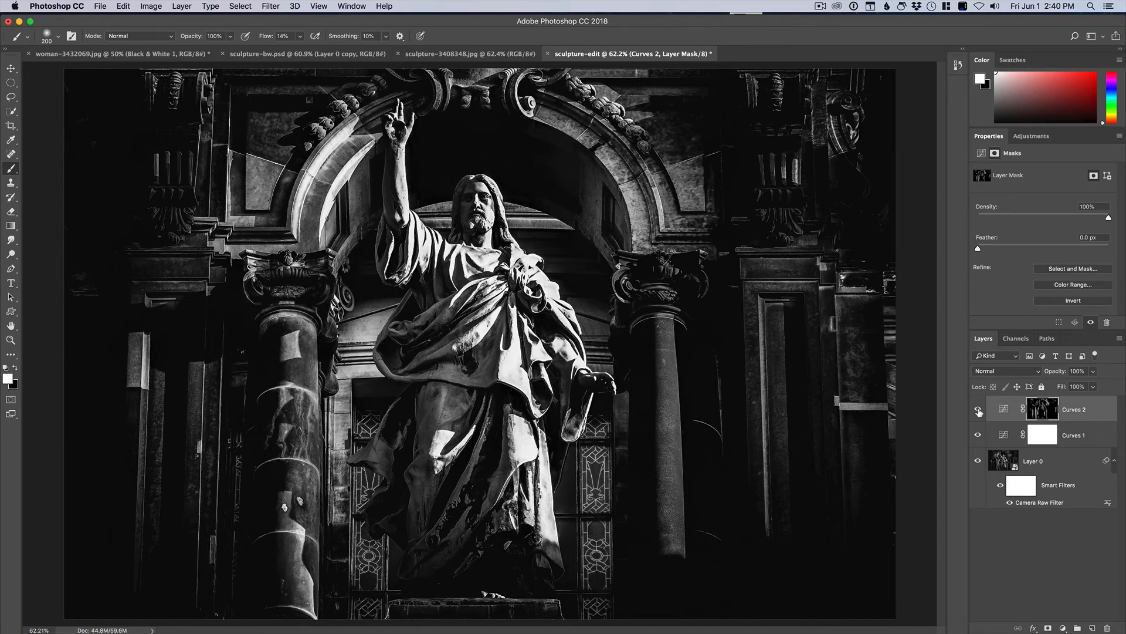
click(978, 410)
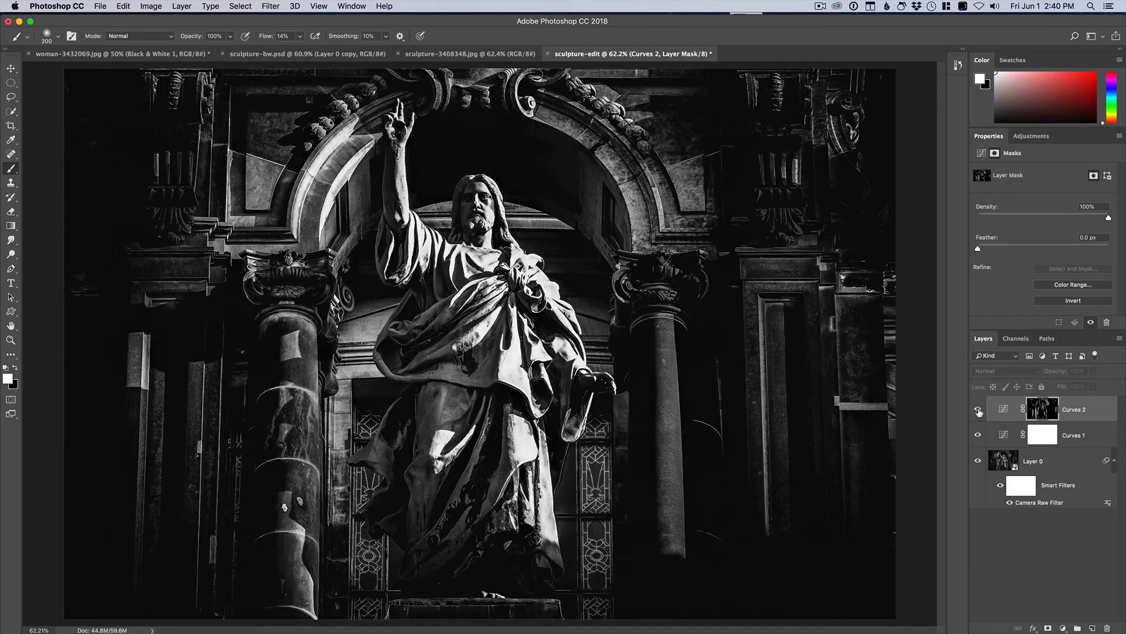
click(978, 410)
click(978, 410)
click(978, 410)
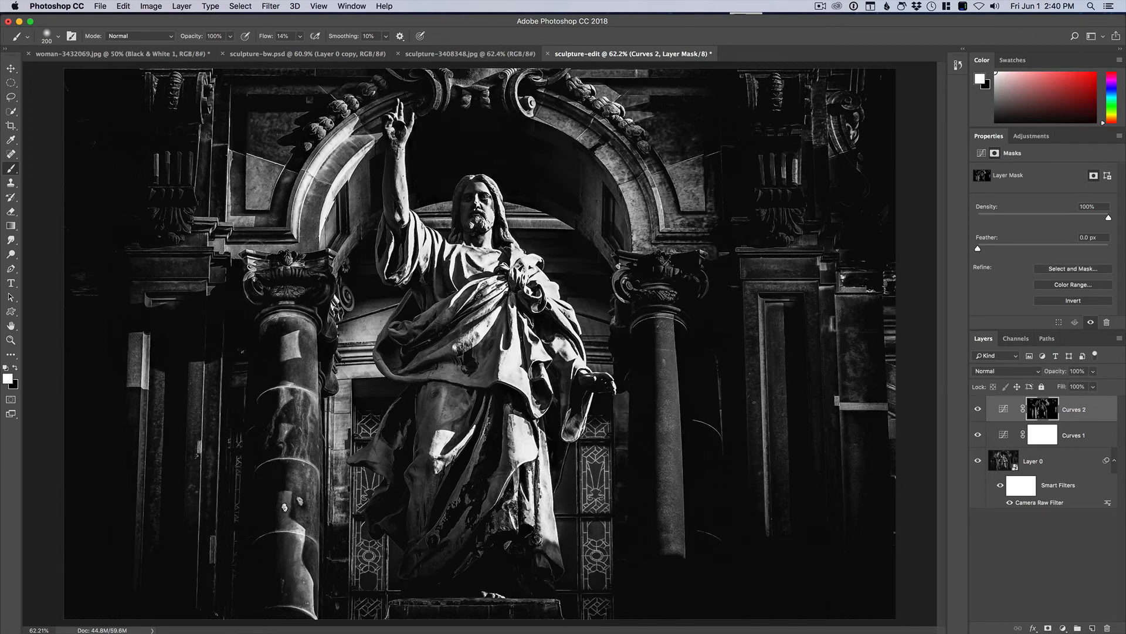
Step: Reopen the Camera Raw smart filter on Layer 0, raise Clarity to +23, check the statue and background up close, and apply it
click(1043, 504)
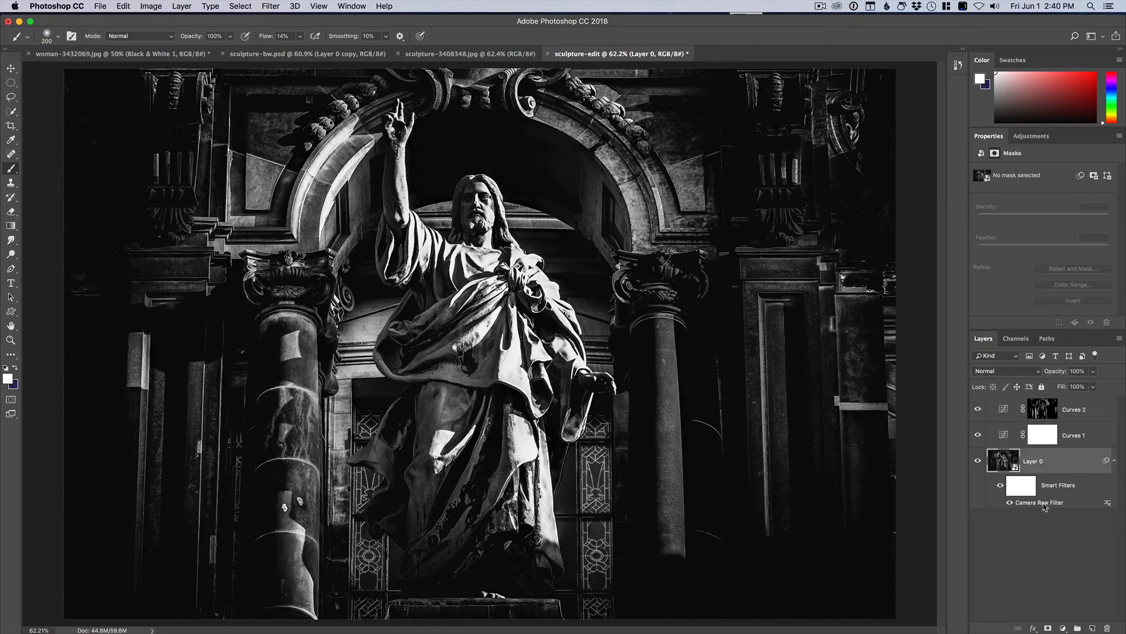
double_click(1043, 502)
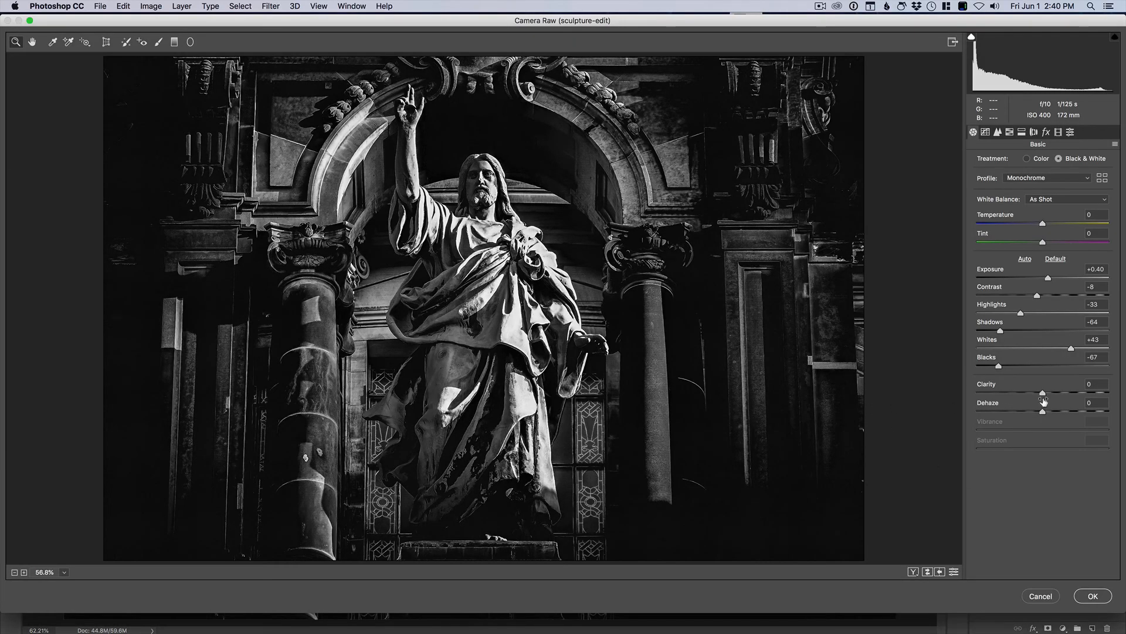
drag(1043, 393, 1058, 395)
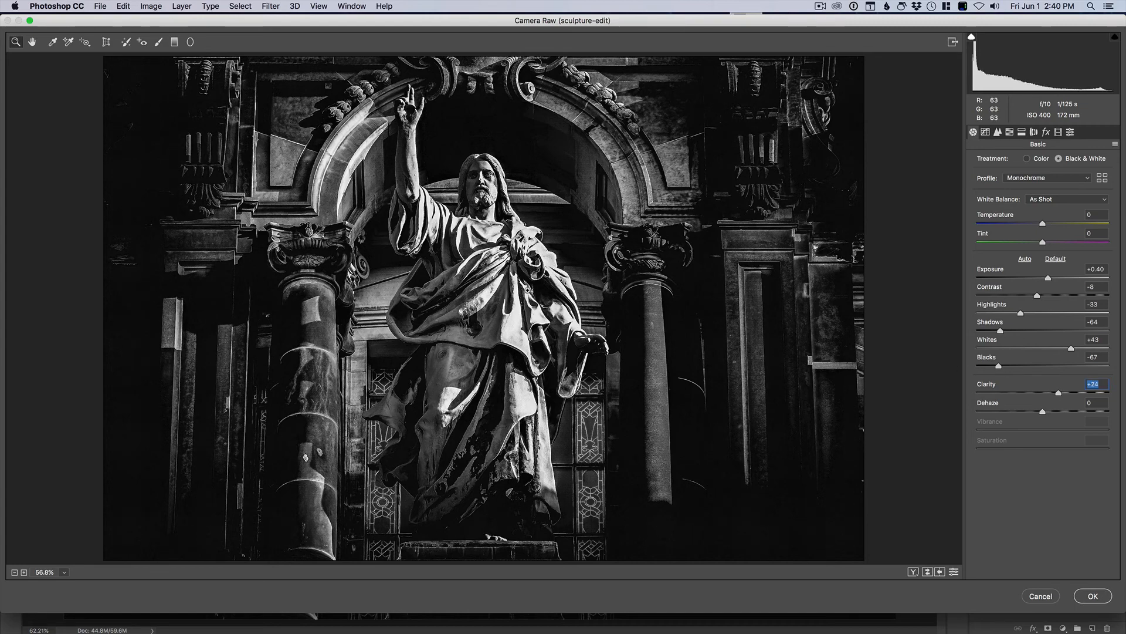
drag(527, 291, 527, 290)
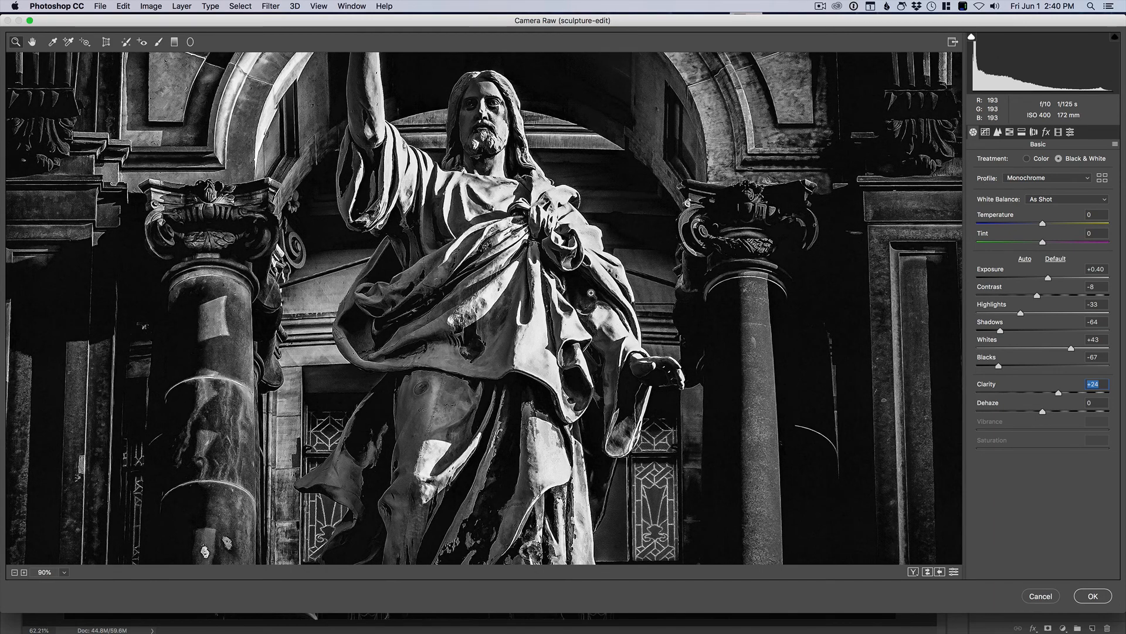
drag(779, 309, 760, 333)
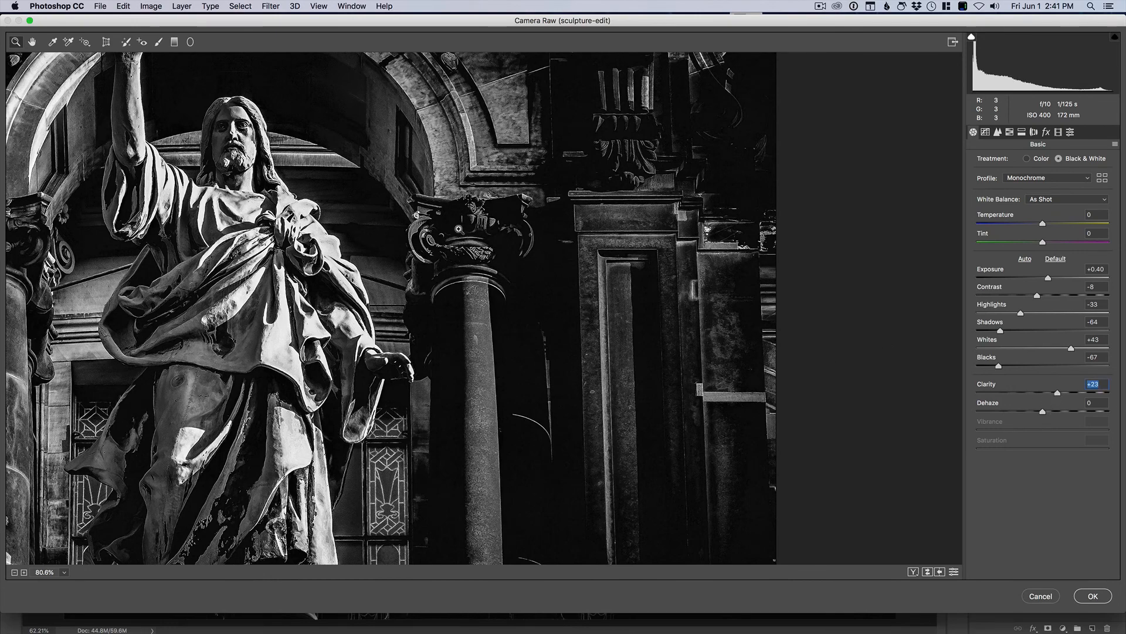
key(super+0)
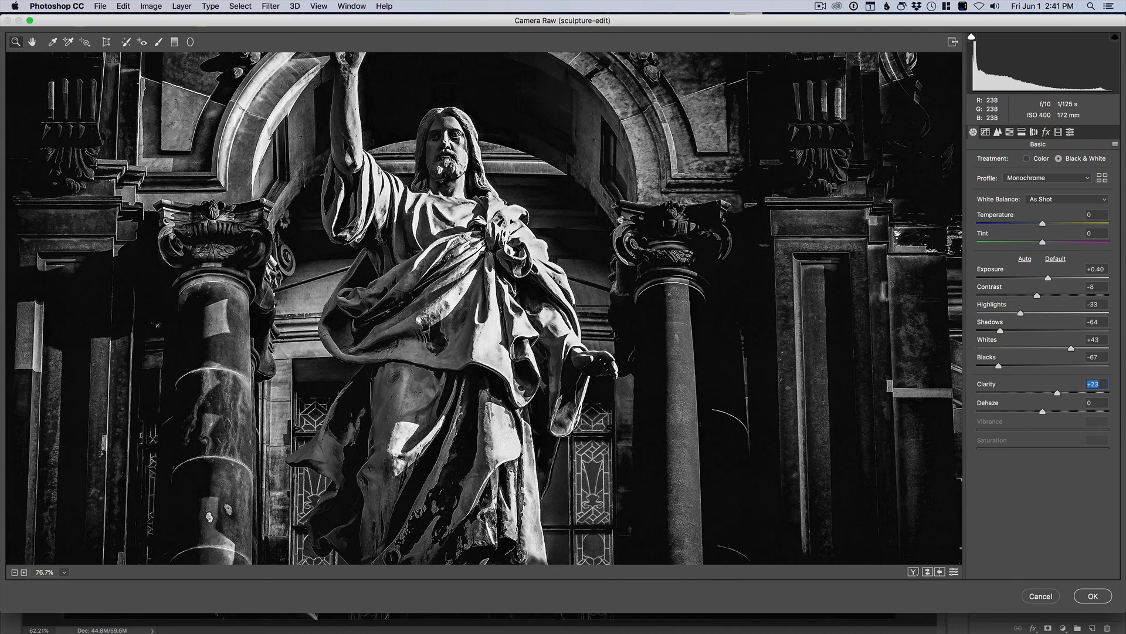
scroll(463, 236, down, 2)
scroll(464, 236, down, 1)
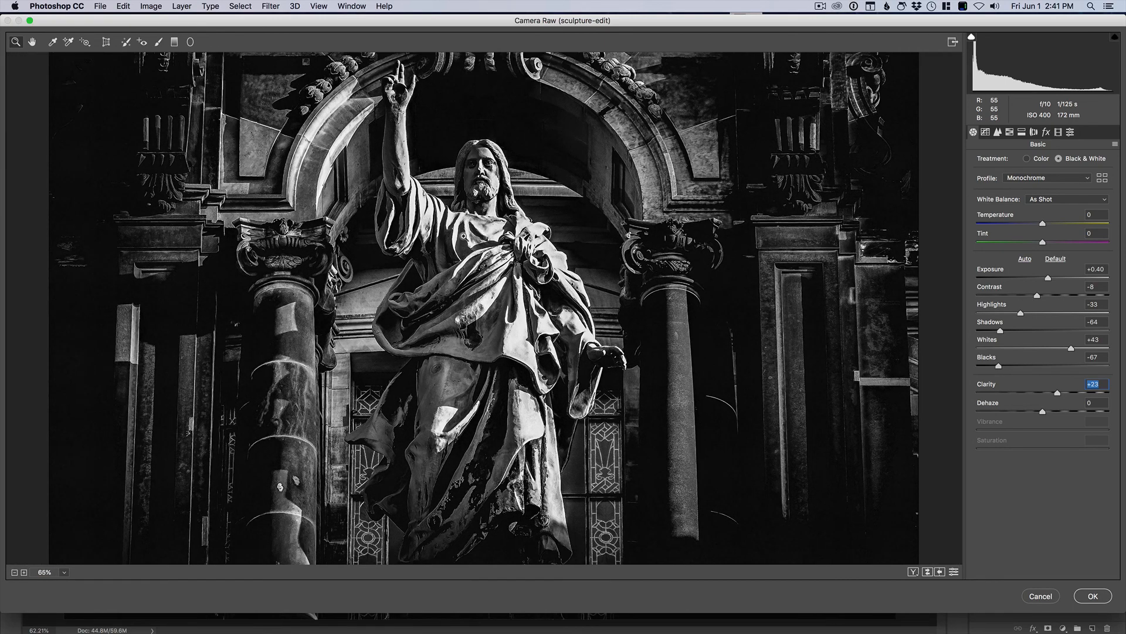
scroll(463, 236, down, 2)
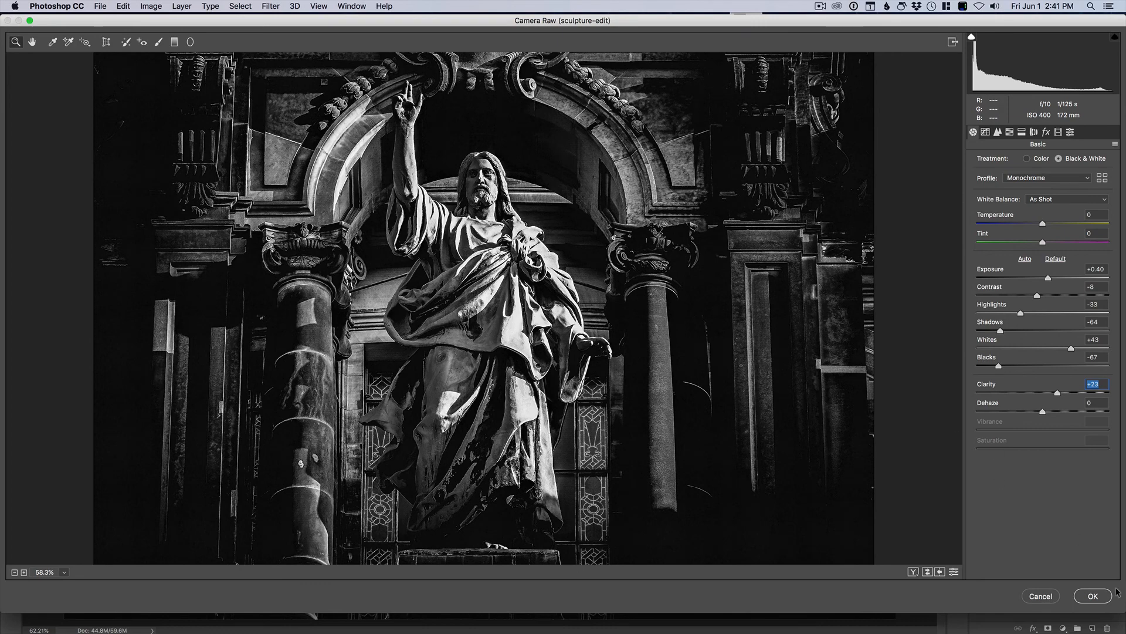
click(1094, 596)
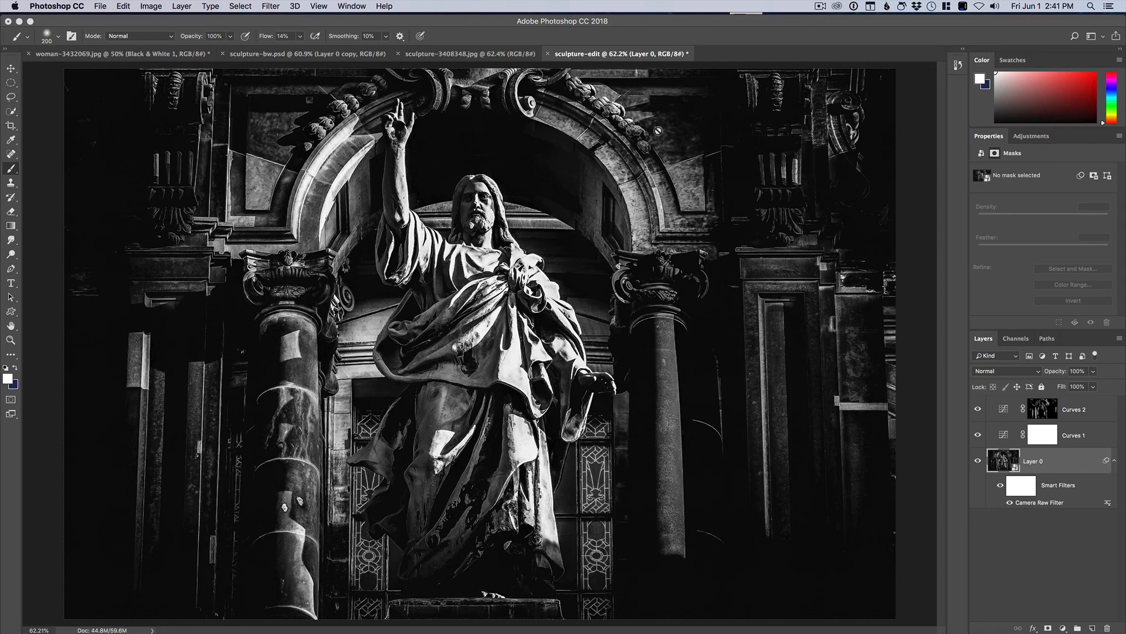
Step: Compare the black and white edit with the original colour photo sculpture-3408348.jpg and return to sculpture-edit
click(471, 54)
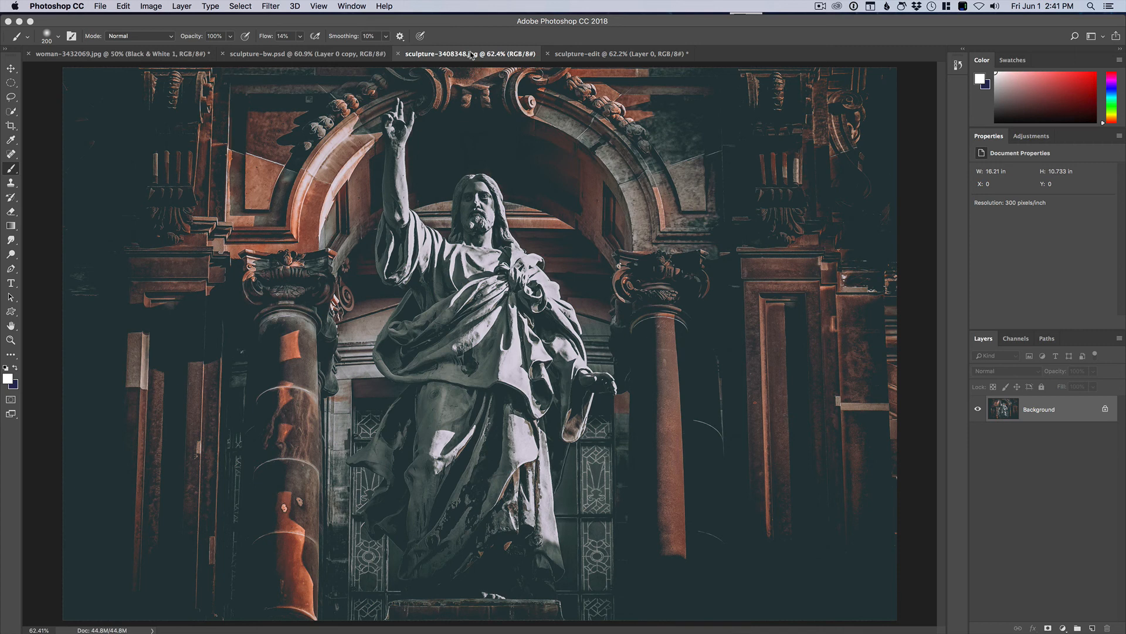
click(585, 54)
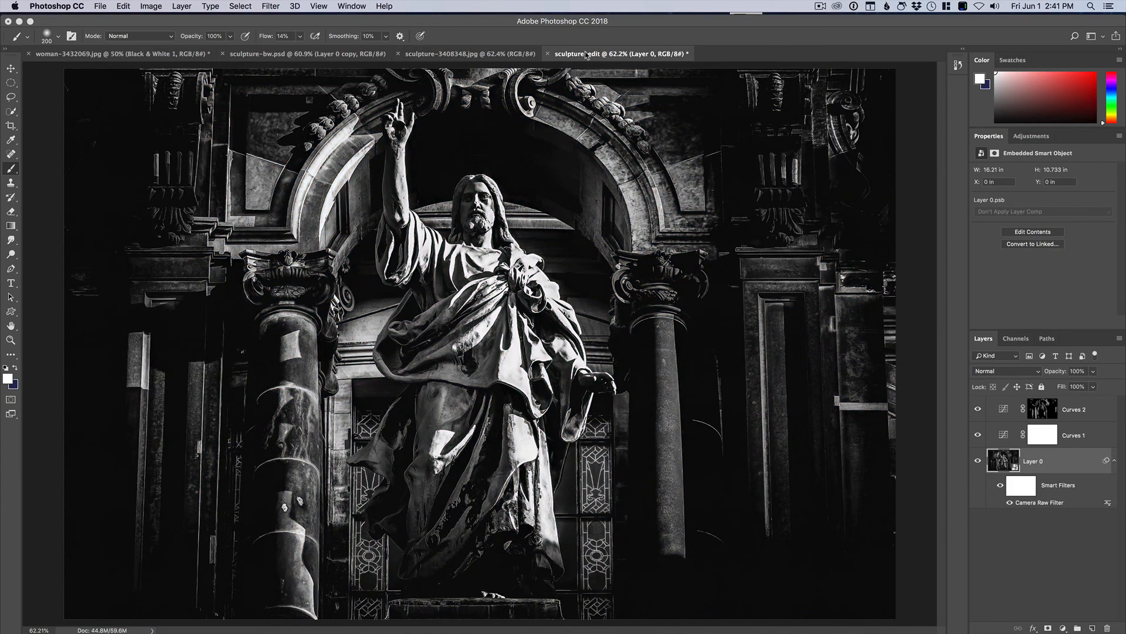